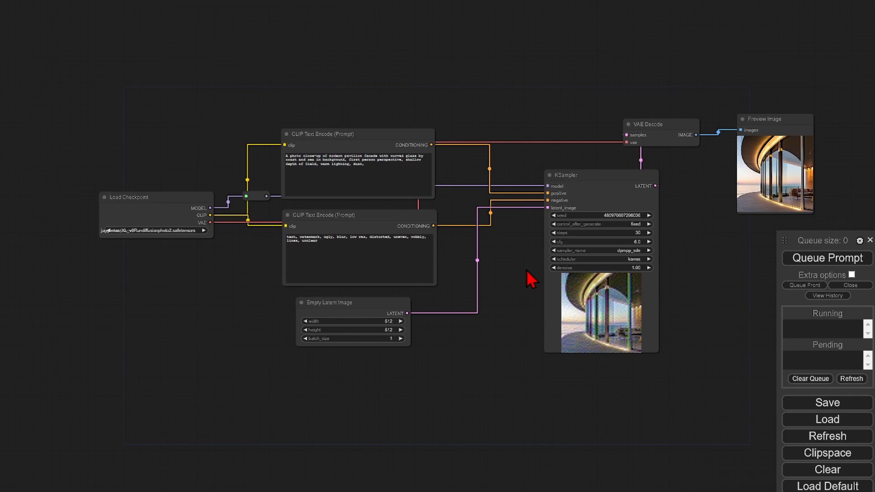
- Examine the existing text-to-image workflow from the checkpoint and prompts through the latent size to the previewed pavilion image
{"action": "scroll", "coordinate": [175, 228], "scroll_direction": "up", "scroll_amount": 5}
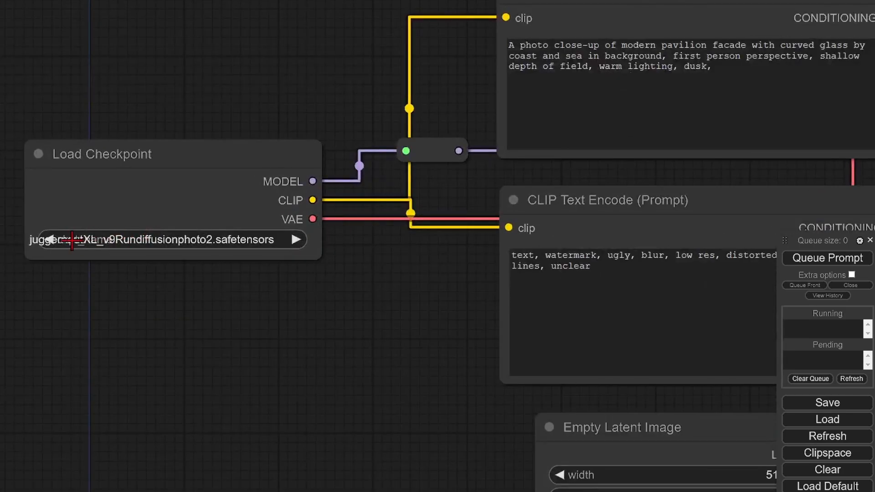
{"action": "scroll", "coordinate": [141, 264], "scroll_direction": "down", "scroll_amount": 2}
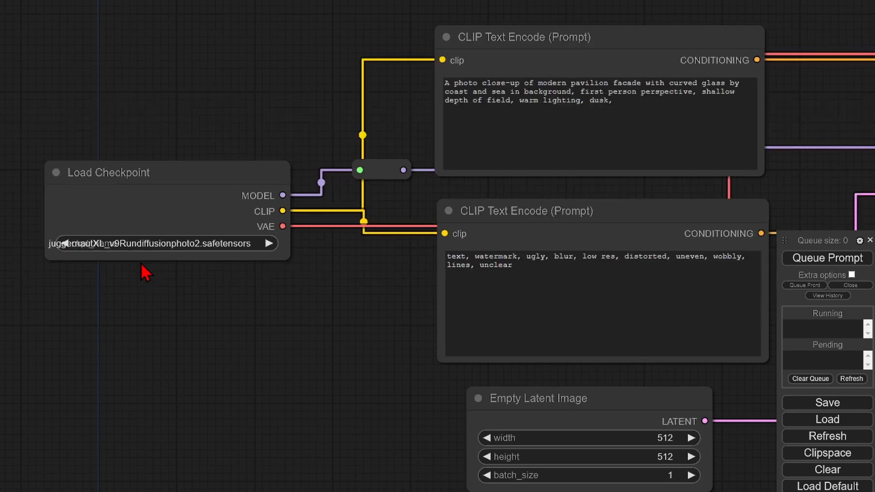
{"action": "left_click_drag", "start_coordinate": [324, 322], "coordinate": [176, 363]}
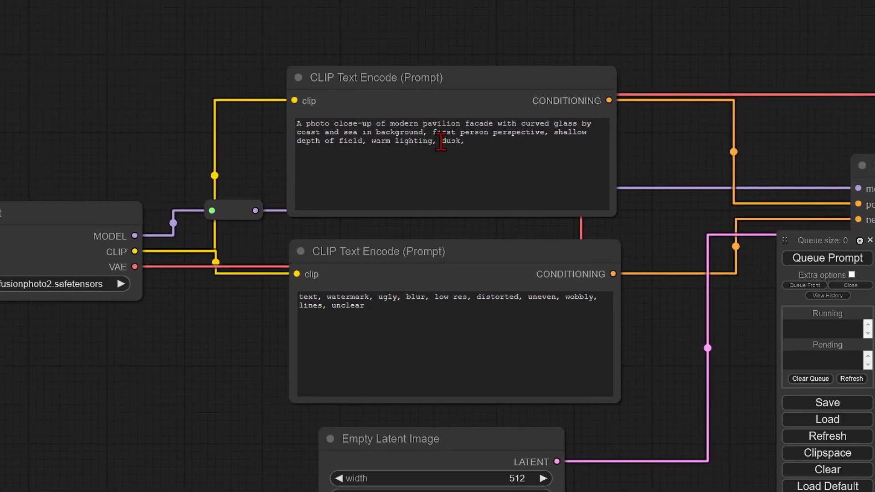
{"action": "left_click_drag", "start_coordinate": [740, 379], "coordinate": [576, 280]}
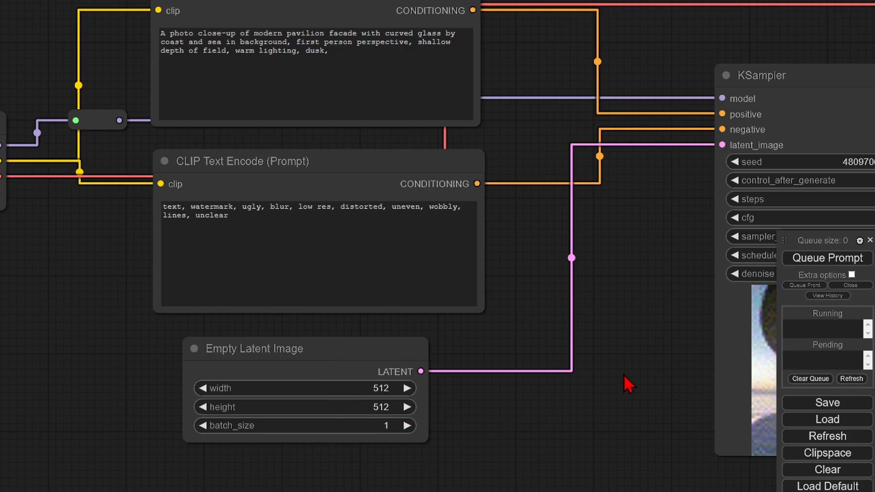
{"action": "left_click_drag", "start_coordinate": [630, 374], "coordinate": [598, 371]}
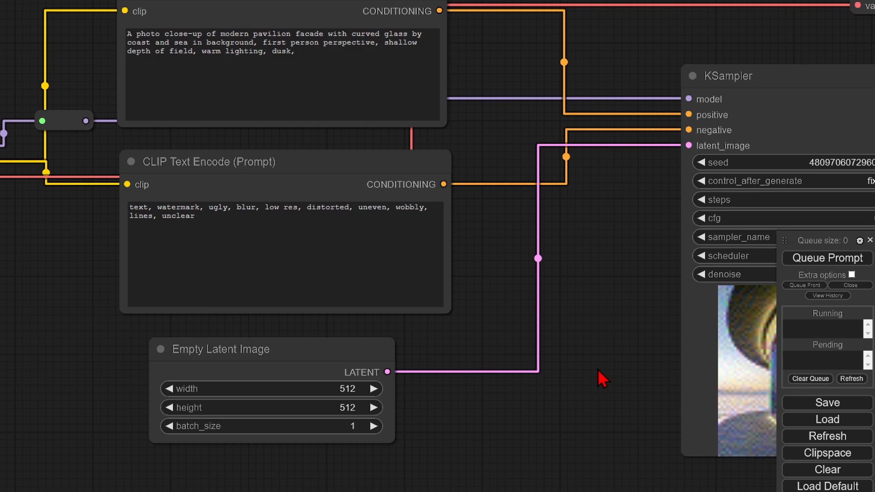
{"action": "left_click_drag", "start_coordinate": [598, 368], "coordinate": [329, 383]}
{"action": "left_click_drag", "start_coordinate": [758, 148], "coordinate": [422, 258]}
{"action": "scroll", "coordinate": [524, 94], "scroll_direction": "up", "scroll_amount": 5}
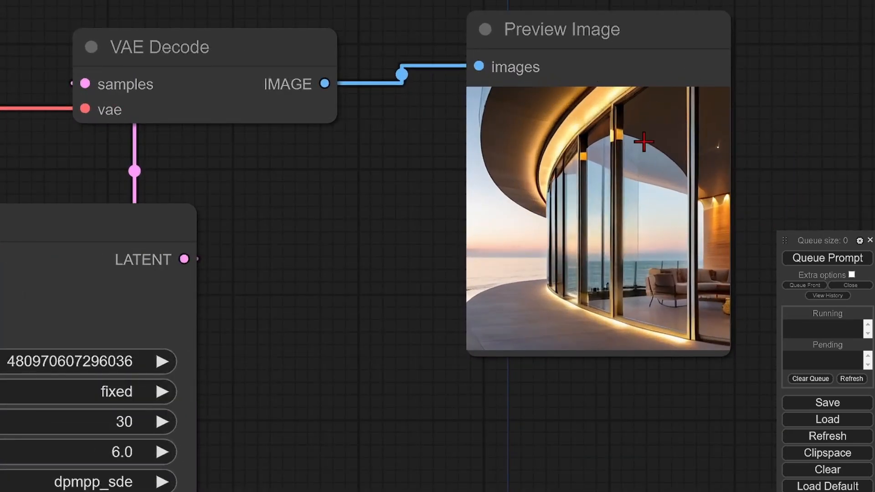
{"action": "scroll", "coordinate": [633, 116], "scroll_direction": "up", "scroll_amount": 4}
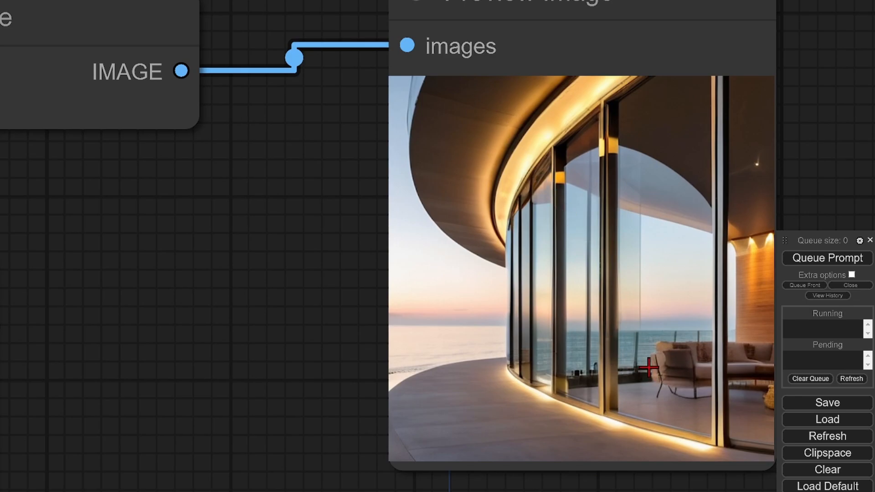
{"action": "scroll", "coordinate": [703, 165], "scroll_direction": "down", "scroll_amount": 12}
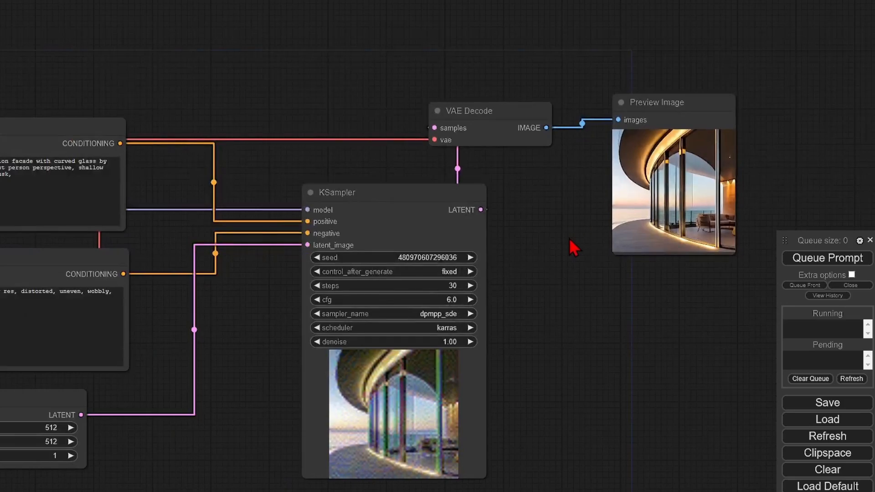
- Add an Upscale Latent By node beside the KSampler and place it below the Preview Image node
{"action": "left_click_drag", "start_coordinate": [569, 239], "coordinate": [486, 196]}
{"action": "left_click", "coordinate": [389, 162]}
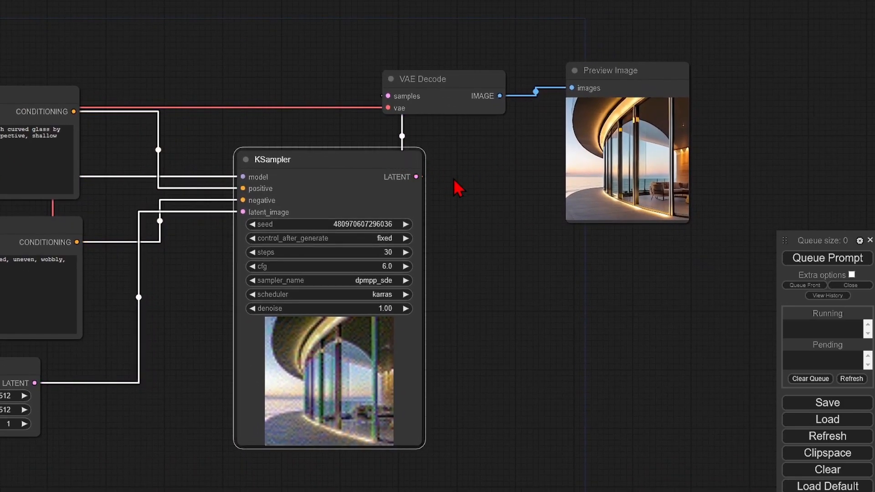
{"action": "double_click", "coordinate": [453, 180]}
{"action": "type", "text": "late"}
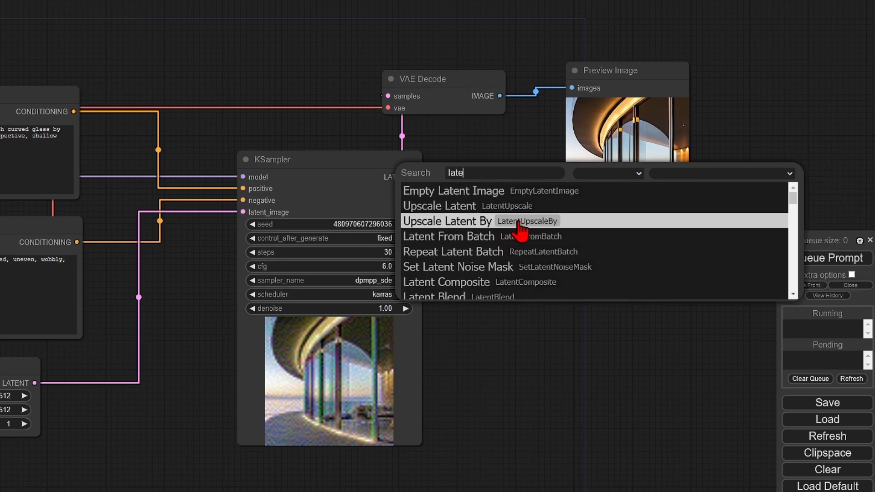
{"action": "left_click", "coordinate": [519, 227]}
{"action": "left_click", "coordinate": [573, 189]}
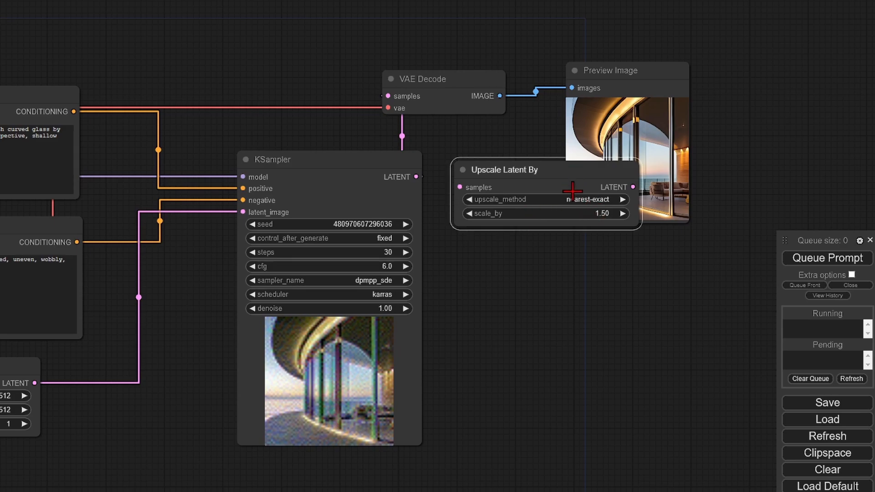
{"action": "left_click_drag", "start_coordinate": [573, 190], "coordinate": [586, 277]}
- Set the Upscale Latent By node to scale 2 with the bislerp method and feed it the KSampler's latent output
{"action": "left_click", "coordinate": [625, 302]}
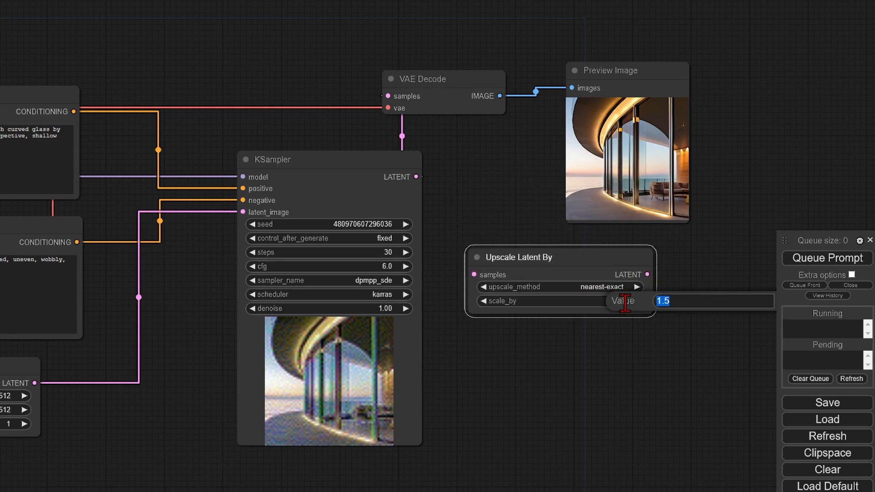
{"action": "type", "text": "2"}
{"action": "key", "text": "Return"}
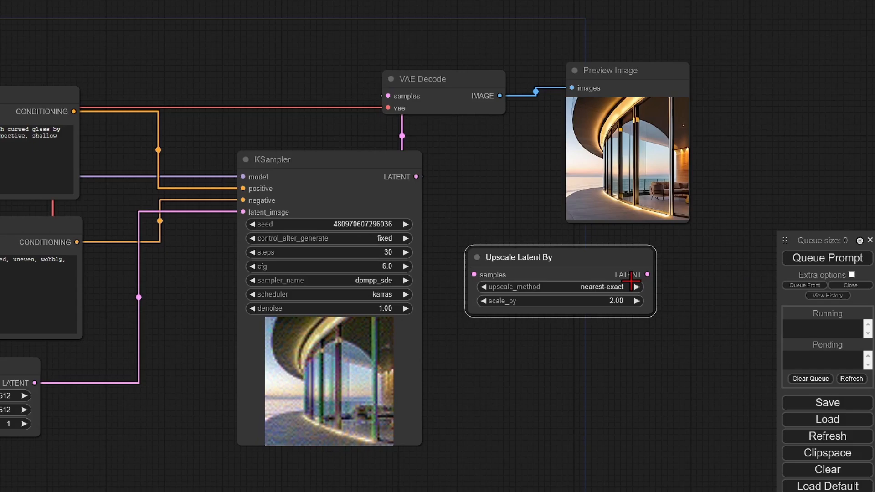
{"action": "left_click", "coordinate": [626, 285]}
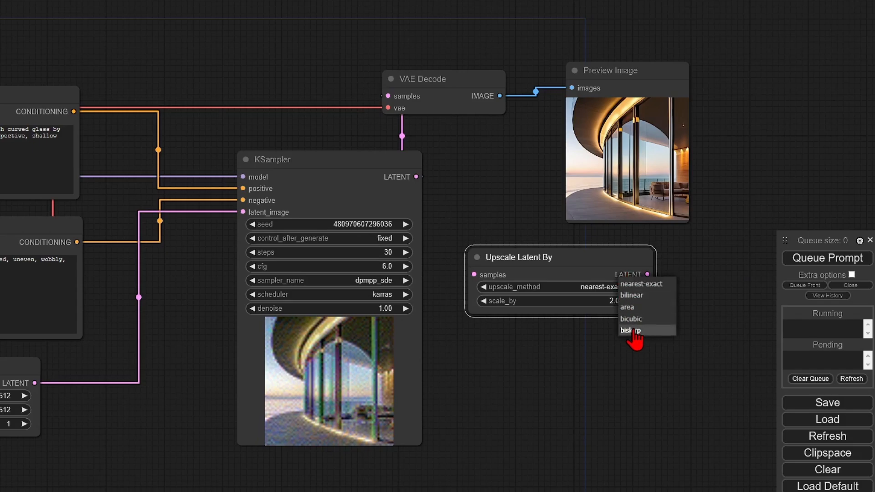
{"action": "left_click", "coordinate": [634, 330]}
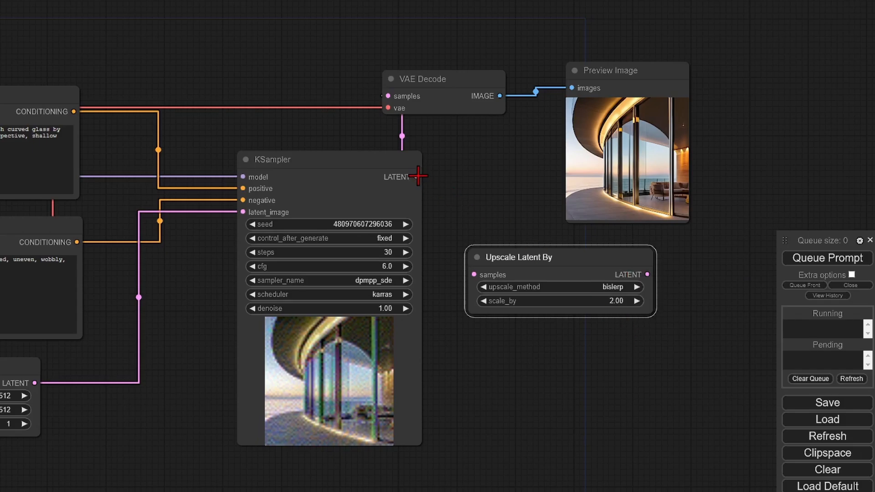
{"action": "left_click_drag", "start_coordinate": [416, 176], "coordinate": [474, 275]}
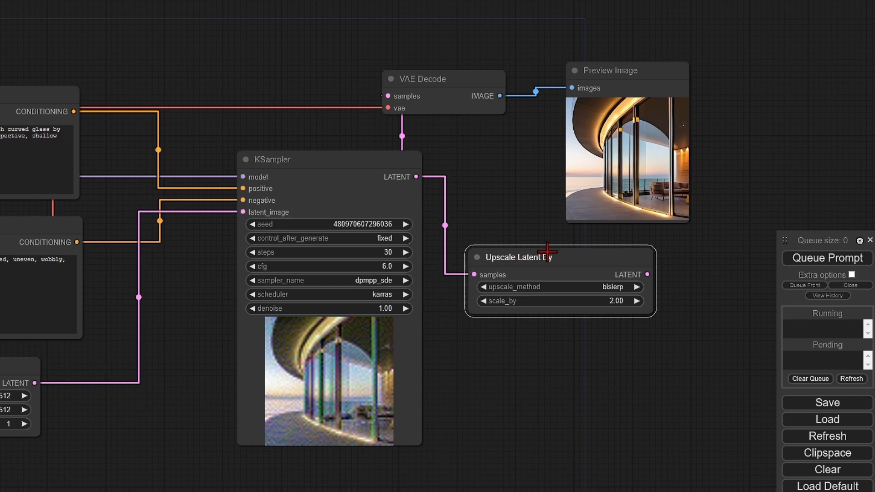
{"action": "left_click_drag", "start_coordinate": [547, 251], "coordinate": [557, 260]}
- Duplicate the KSampler beyond the upscale node and connect the upscaled latent to the copy's latent_image input
{"action": "left_click", "coordinate": [345, 162]}
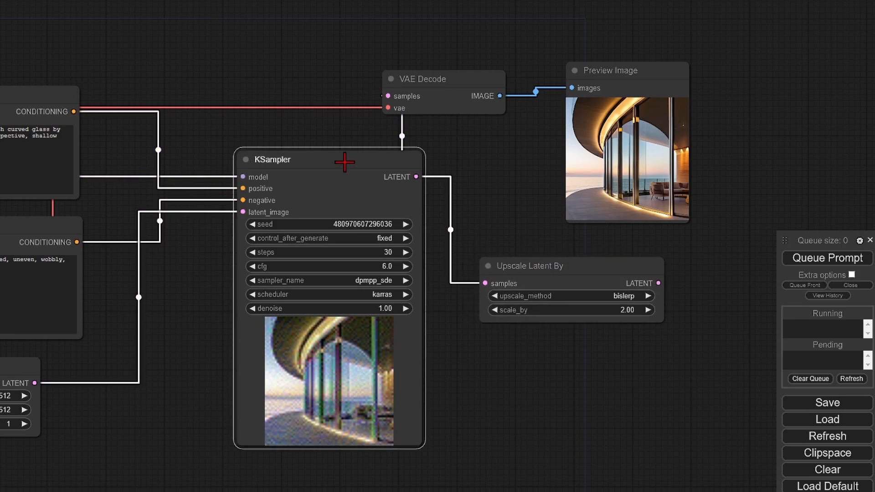
{"action": "left_click_drag", "start_coordinate": [629, 404], "coordinate": [482, 312]}
{"action": "key", "text": "ctrl+v"}
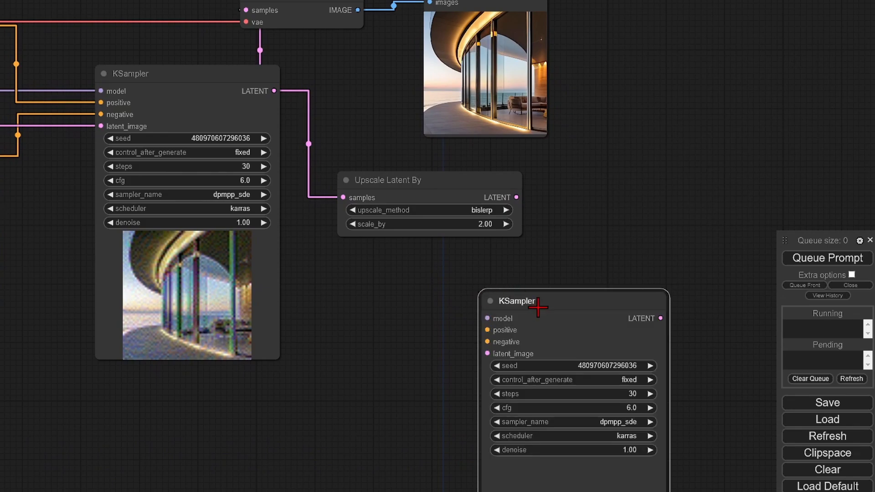
{"action": "left_click_drag", "start_coordinate": [541, 302], "coordinate": [623, 169]}
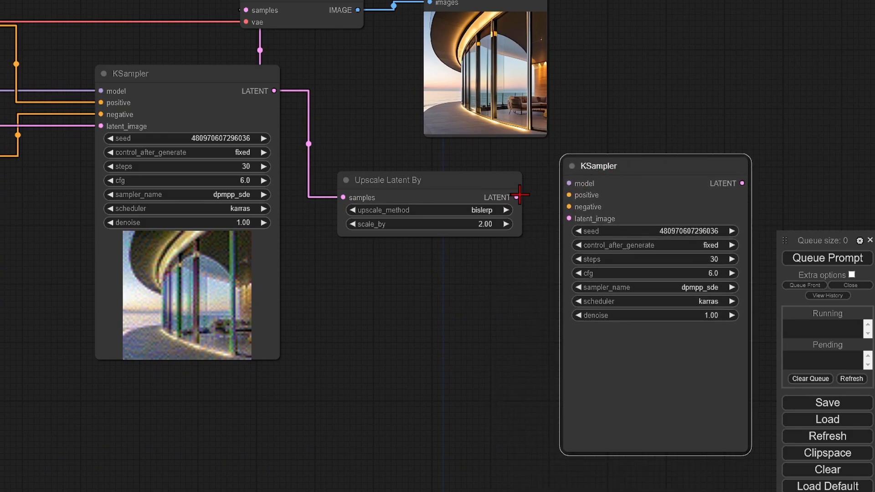
{"action": "left_click_drag", "start_coordinate": [516, 197], "coordinate": [569, 218]}
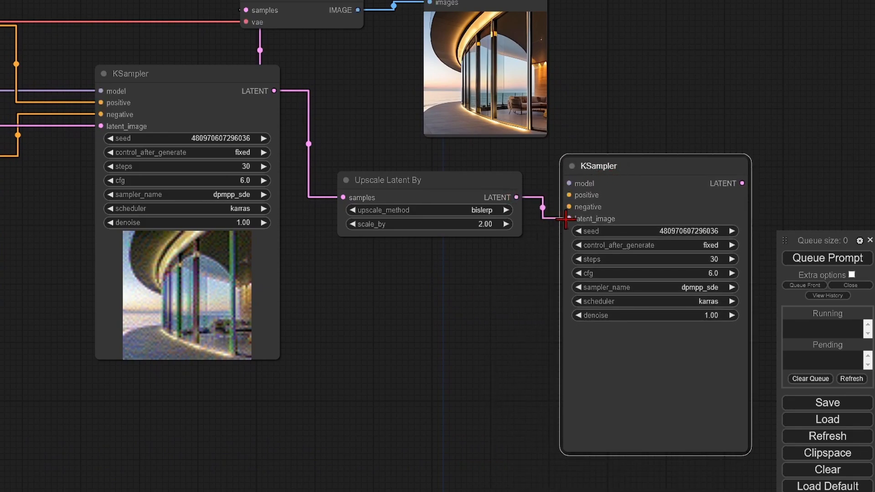
{"action": "left_click_drag", "start_coordinate": [465, 190], "coordinate": [461, 226]}
- Connect the rerouted model and the positive and negative prompt conditioning to the second KSampler
{"action": "scroll", "coordinate": [461, 227], "scroll_direction": "down", "scroll_amount": 3}
{"action": "left_click_drag", "start_coordinate": [363, 369], "coordinate": [485, 378]}
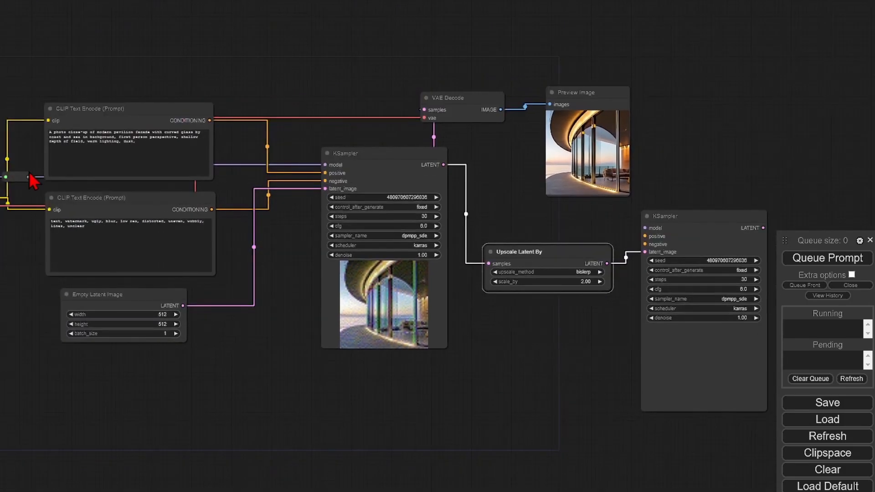
{"action": "left_click_drag", "start_coordinate": [29, 177], "coordinate": [644, 228]}
{"action": "left_click_drag", "start_coordinate": [209, 120], "coordinate": [645, 236]}
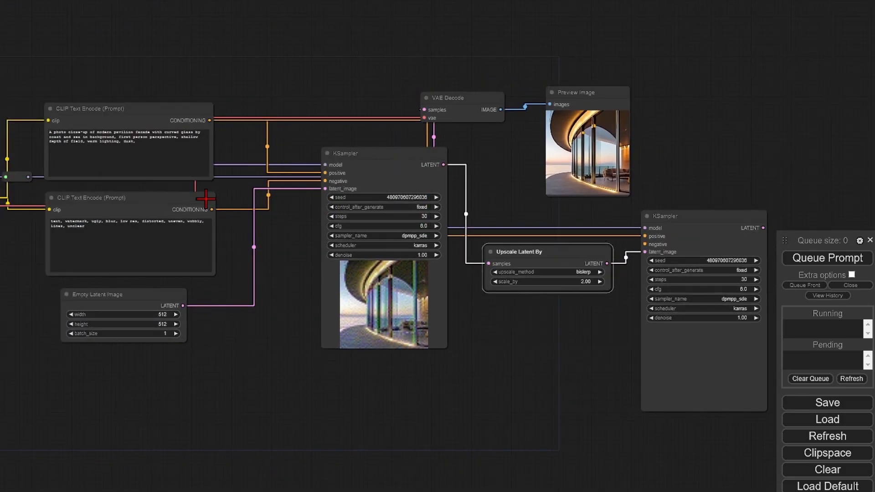
{"action": "left_click_drag", "start_coordinate": [212, 209], "coordinate": [646, 244]}
- Set the second KSampler's sampler to euler_ancestral and its denoise to 0.5
{"action": "scroll", "coordinate": [676, 195], "scroll_direction": "up", "scroll_amount": 5}
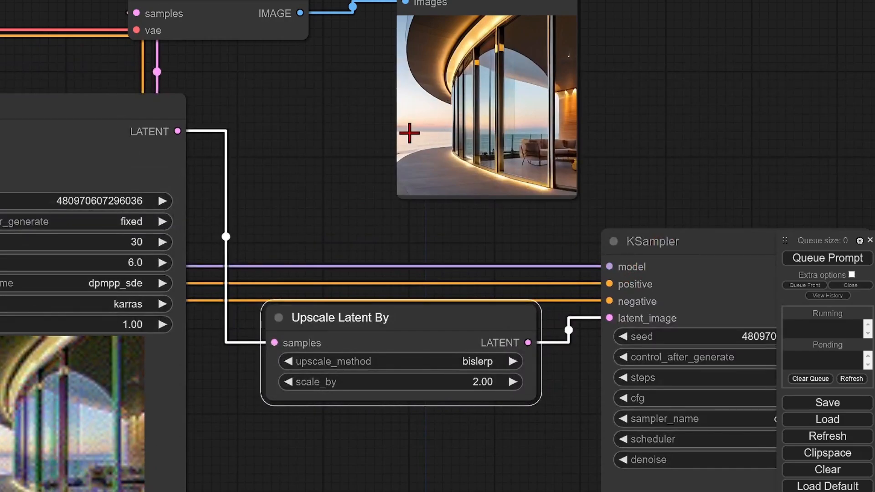
{"action": "scroll", "coordinate": [338, 190], "scroll_direction": "down", "scroll_amount": 5}
{"action": "scroll", "coordinate": [668, 165], "scroll_direction": "up", "scroll_amount": 4}
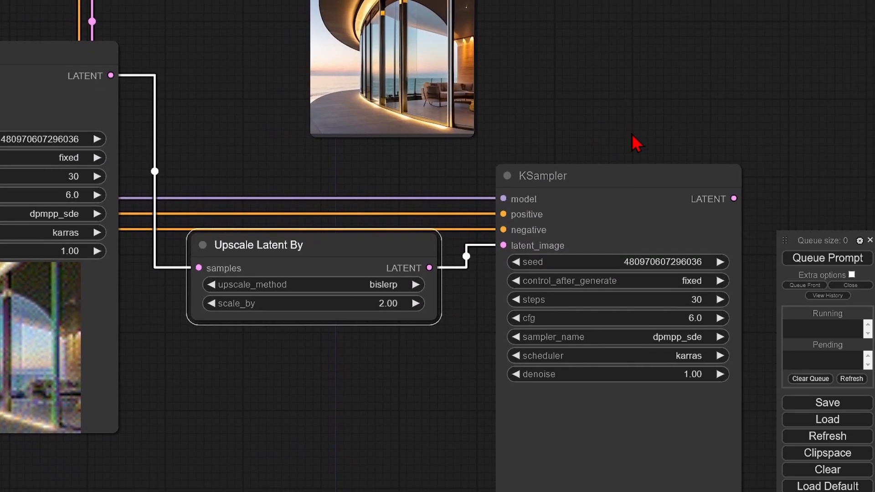
{"action": "left_click", "coordinate": [681, 338]}
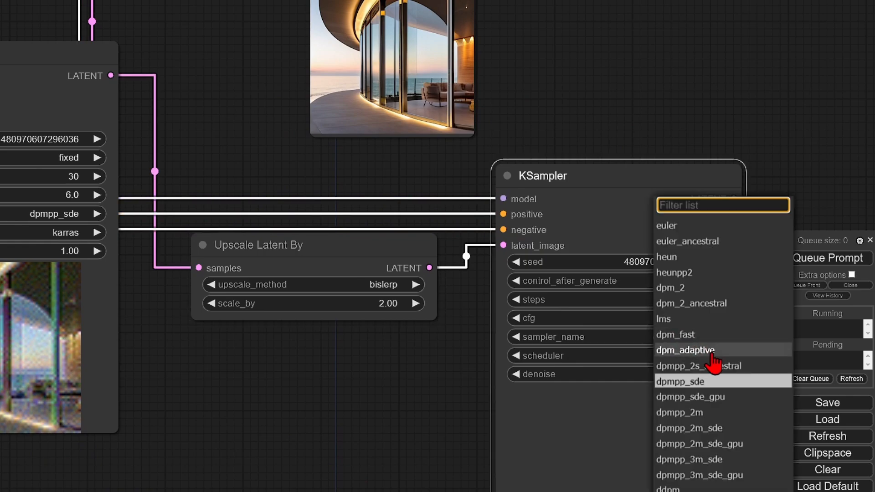
{"action": "left_click", "coordinate": [708, 238]}
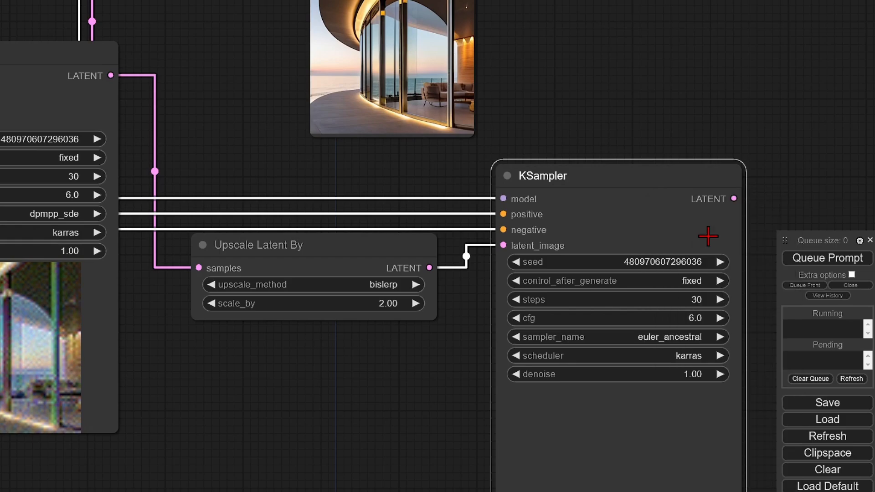
{"action": "left_click", "coordinate": [659, 109]}
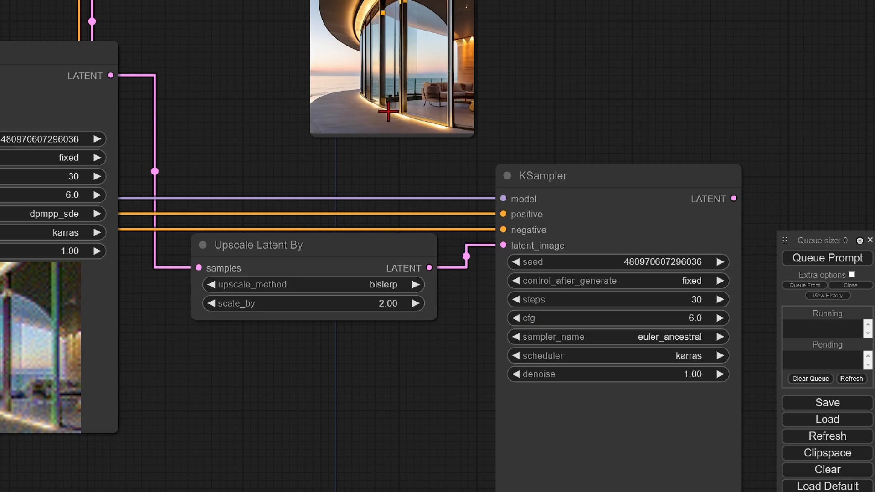
{"action": "left_click", "coordinate": [646, 374]}
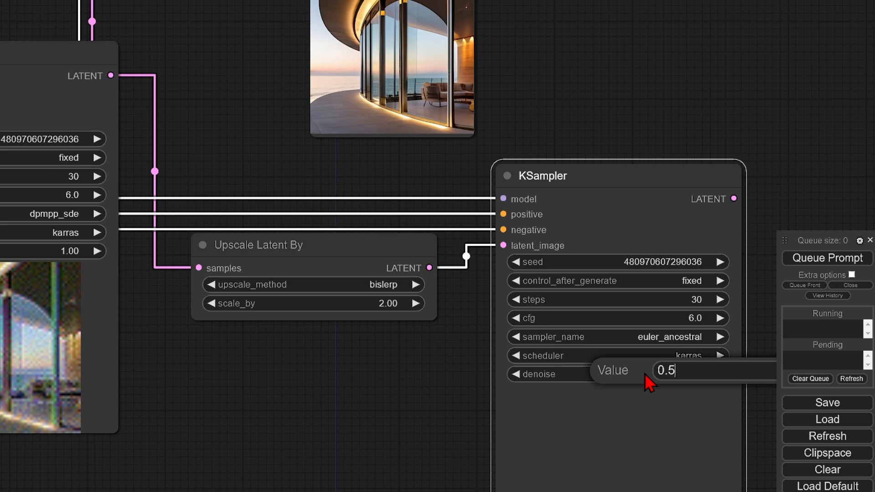
{"action": "key", "text": "Return"}
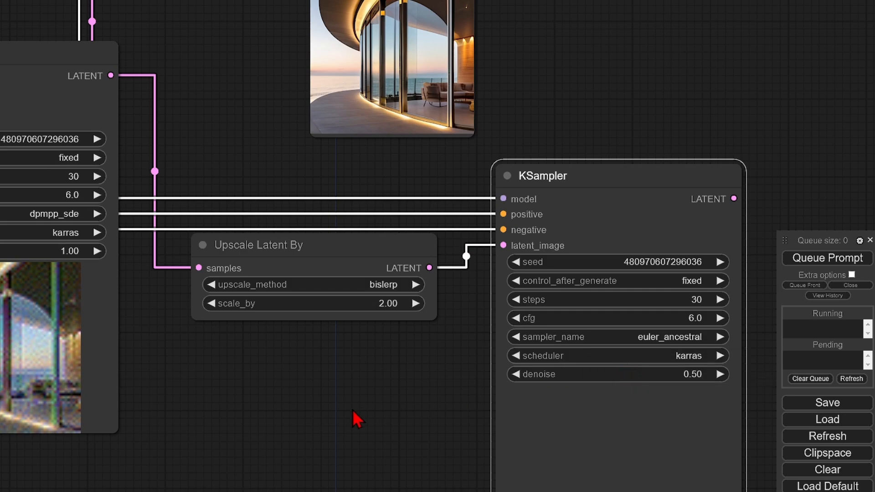
- Add a VAE Decode node to the second KSampler's latent output and link its image output to a new Save Image node
{"action": "scroll", "coordinate": [343, 414], "scroll_direction": "down", "scroll_amount": 4}
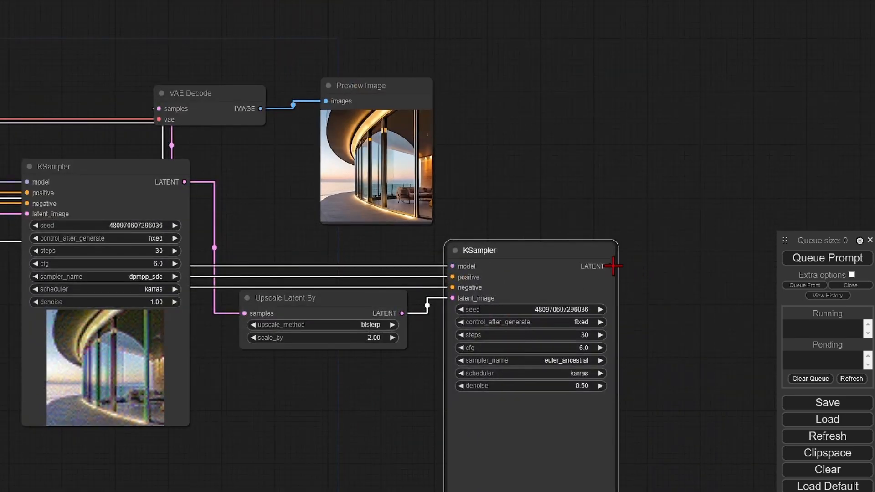
{"action": "left_click_drag", "start_coordinate": [614, 266], "coordinate": [661, 239]}
{"action": "left_click", "coordinate": [690, 296]}
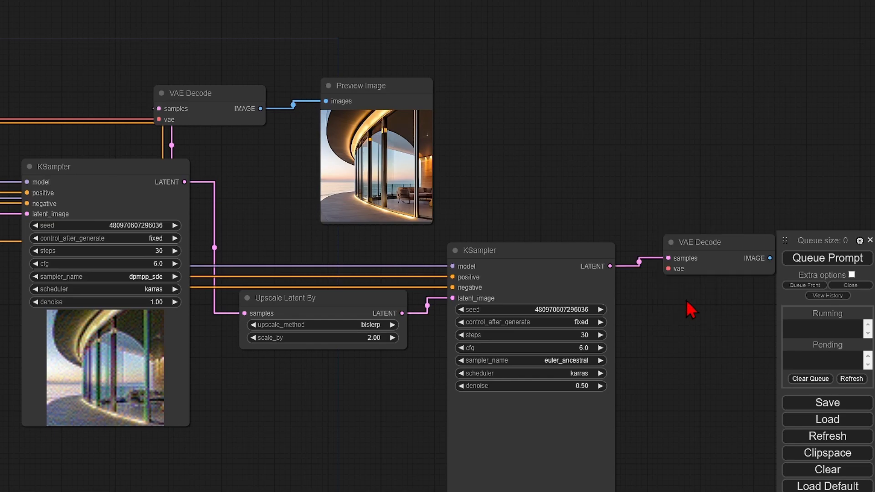
{"action": "left_click_drag", "start_coordinate": [691, 310], "coordinate": [717, 254]}
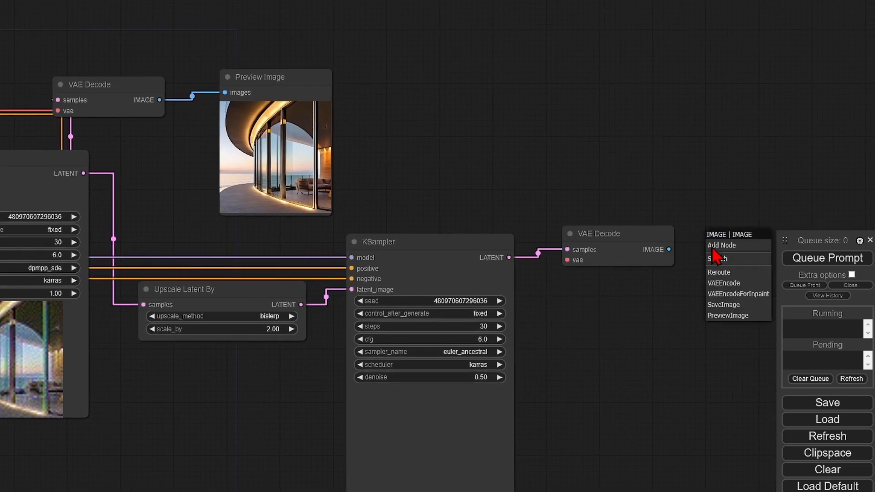
{"action": "left_click", "coordinate": [727, 315]}
{"action": "left_click_drag", "start_coordinate": [586, 233], "coordinate": [550, 235]}
{"action": "left_click_drag", "start_coordinate": [757, 237], "coordinate": [711, 231]}
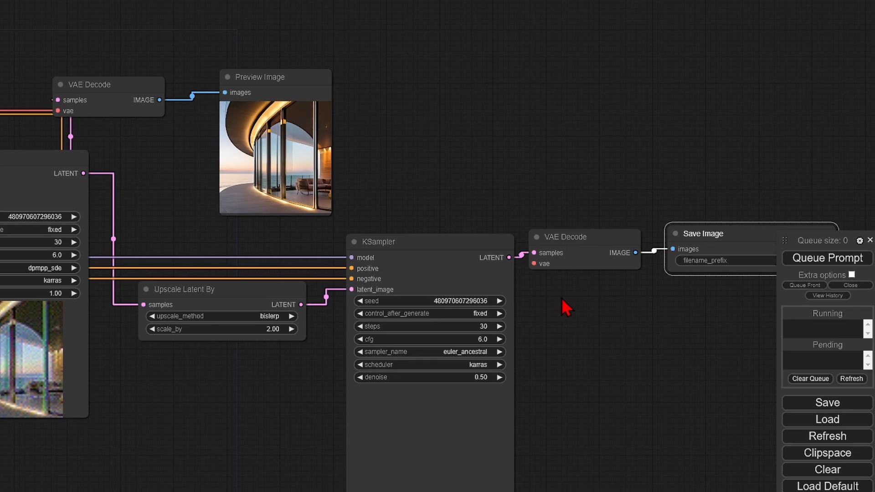
- Try to run the workflow with the added upscaling branch
{"action": "scroll", "coordinate": [567, 307], "scroll_direction": "down", "scroll_amount": 1}
{"action": "left_click_drag", "start_coordinate": [584, 313], "coordinate": [545, 326]}
{"action": "left_click", "coordinate": [806, 263]}
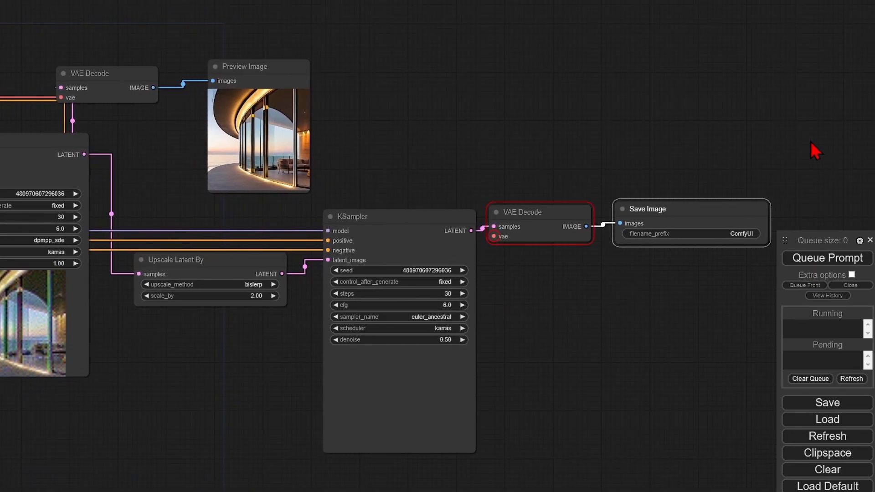
{"action": "left_click", "coordinate": [618, 316]}
- Connect the Load Checkpoint node's VAE output to the second VAE Decode node and run the workflow
{"action": "scroll", "coordinate": [617, 316], "scroll_direction": "down", "scroll_amount": 3}
{"action": "left_click_drag", "start_coordinate": [174, 395], "coordinate": [611, 405]}
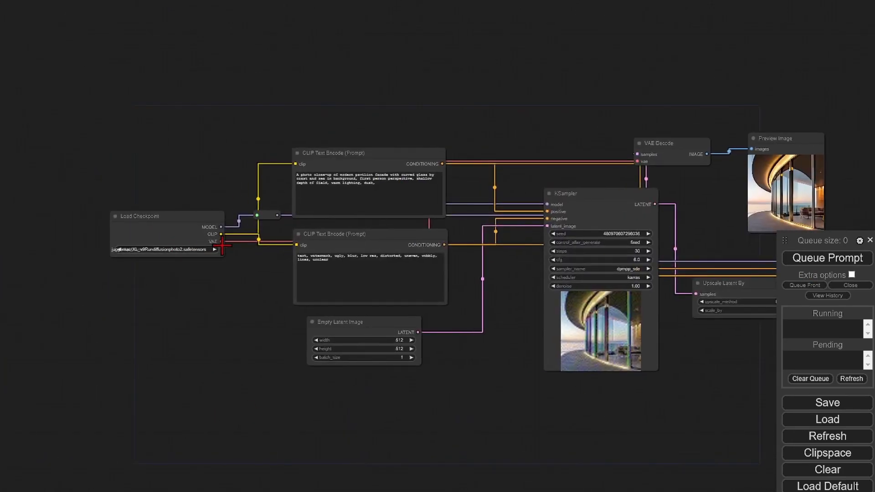
{"action": "left_click_drag", "start_coordinate": [221, 242], "coordinate": [687, 313]}
{"action": "scroll", "coordinate": [217, 250], "scroll_direction": "down", "scroll_amount": 4}
{"action": "scroll", "coordinate": [688, 310], "scroll_direction": "up", "scroll_amount": 8}
{"action": "left_click_drag", "start_coordinate": [709, 363], "coordinate": [465, 297]}
{"action": "left_click", "coordinate": [823, 258]}
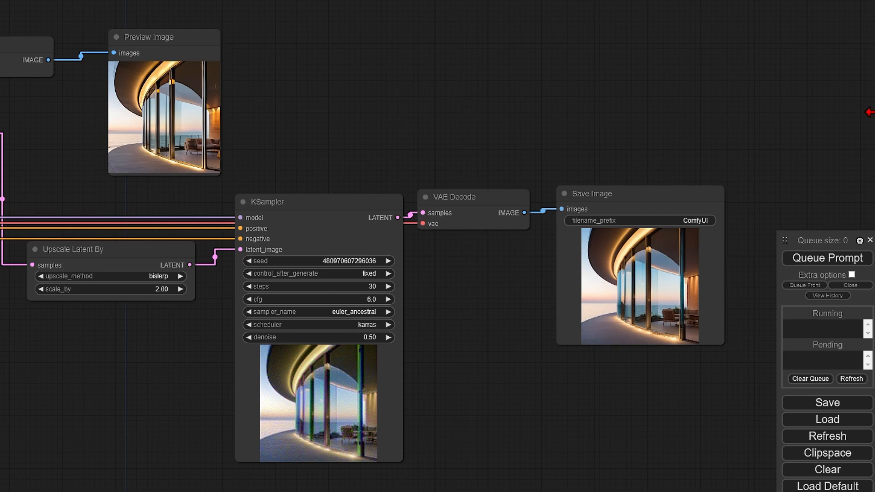
- Place the Save Image node beside the Preview Image node and compare the two pavilion images up close
{"action": "left_click_drag", "start_coordinate": [658, 193], "coordinate": [332, 25]}
{"action": "scroll", "coordinate": [187, 73], "scroll_direction": "up", "scroll_amount": 2}
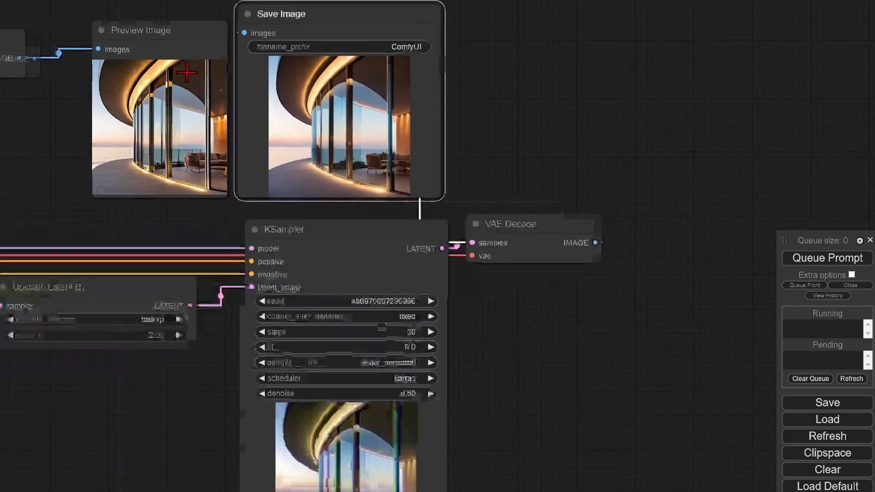
{"action": "scroll", "coordinate": [117, 54], "scroll_direction": "up", "scroll_amount": 8}
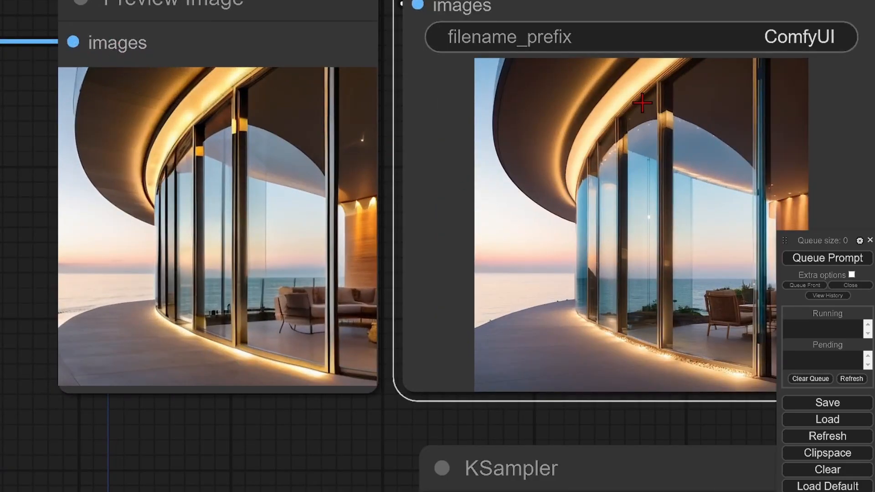
{"action": "scroll", "coordinate": [626, 74], "scroll_direction": "up", "scroll_amount": 1}
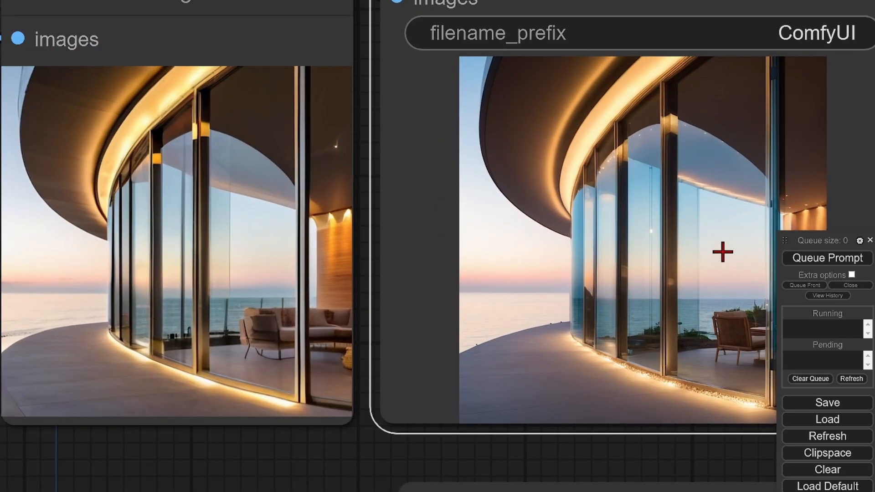
{"action": "scroll", "coordinate": [723, 252], "scroll_direction": "up", "scroll_amount": 2}
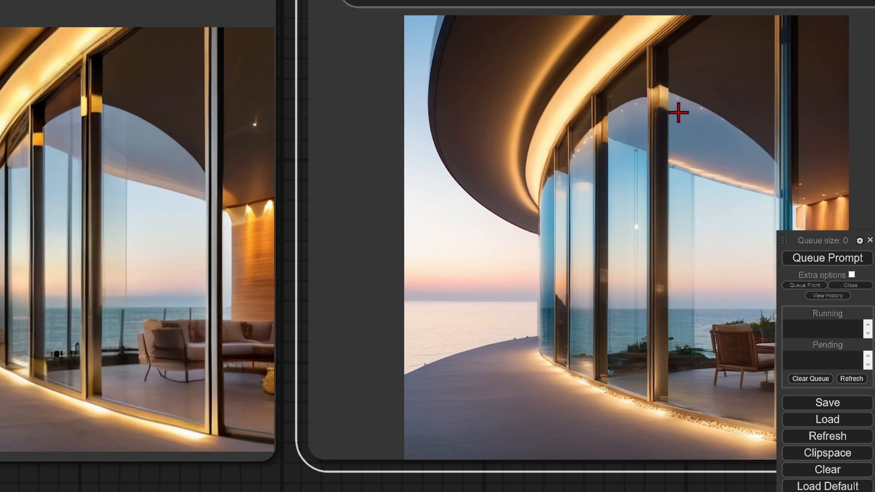
{"action": "scroll", "coordinate": [426, 187], "scroll_direction": "down", "scroll_amount": 1}
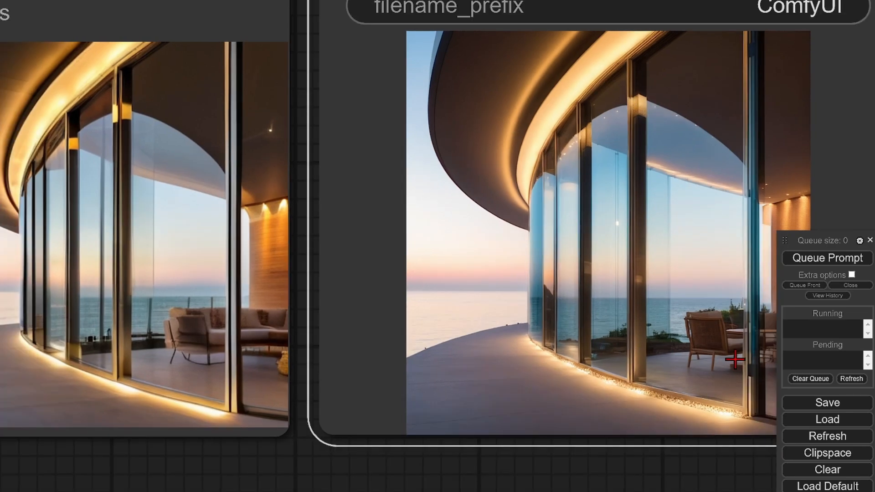
{"action": "scroll", "coordinate": [735, 362], "scroll_direction": "up", "scroll_amount": 4}
{"action": "scroll", "coordinate": [739, 361], "scroll_direction": "down", "scroll_amount": 2}
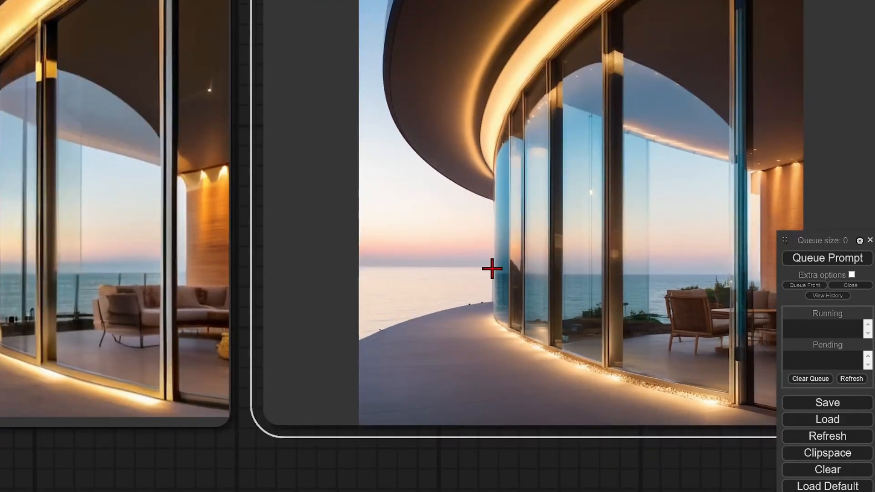
{"action": "scroll", "coordinate": [420, 223], "scroll_direction": "down", "scroll_amount": 10}
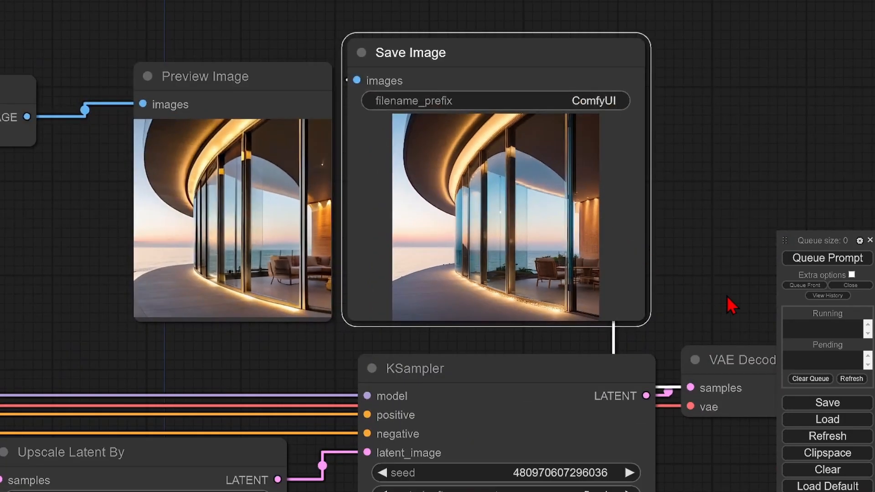
{"action": "left_click_drag", "start_coordinate": [730, 303], "coordinate": [720, 288]}
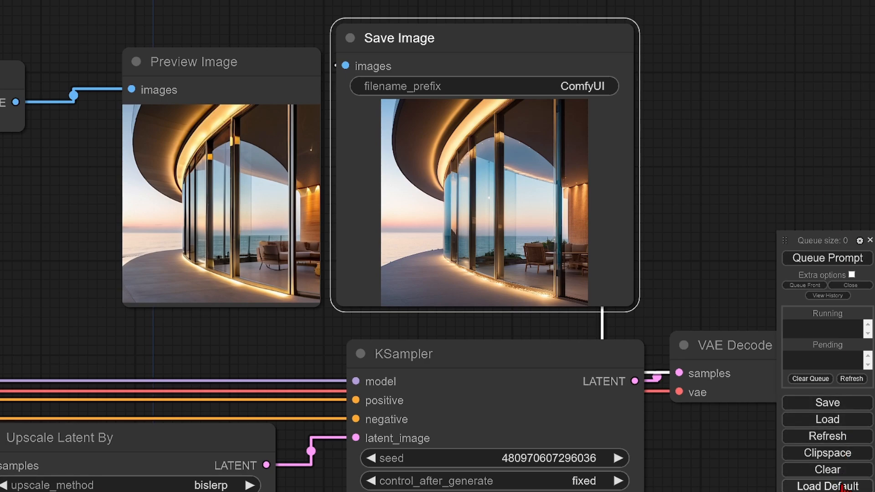
- Look up rgthree in ComfyUI Manager's custom node list, then return to the workflow
{"action": "left_click_drag", "start_coordinate": [789, 243], "coordinate": [768, 139]}
{"action": "left_click", "coordinate": [804, 421]}
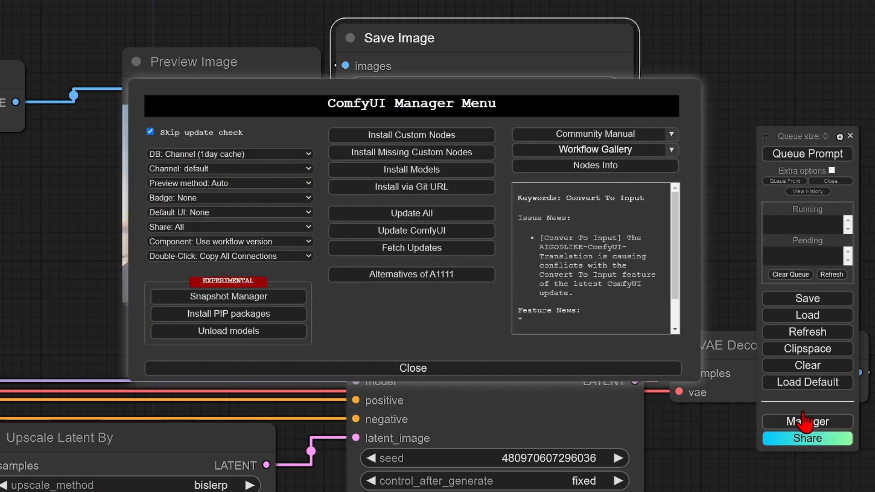
{"action": "left_click", "coordinate": [461, 136]}
{"action": "left_click", "coordinate": [623, 33]}
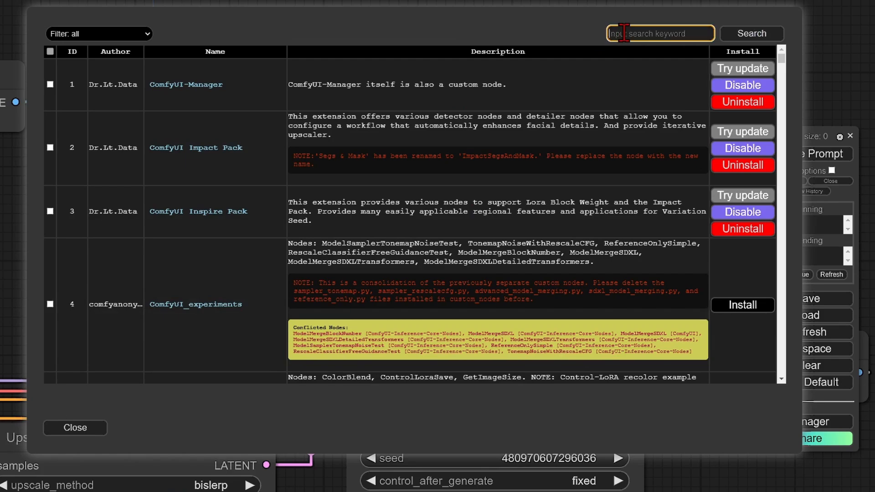
{"action": "type", "text": "rgthree"}
{"action": "key", "text": "Return"}
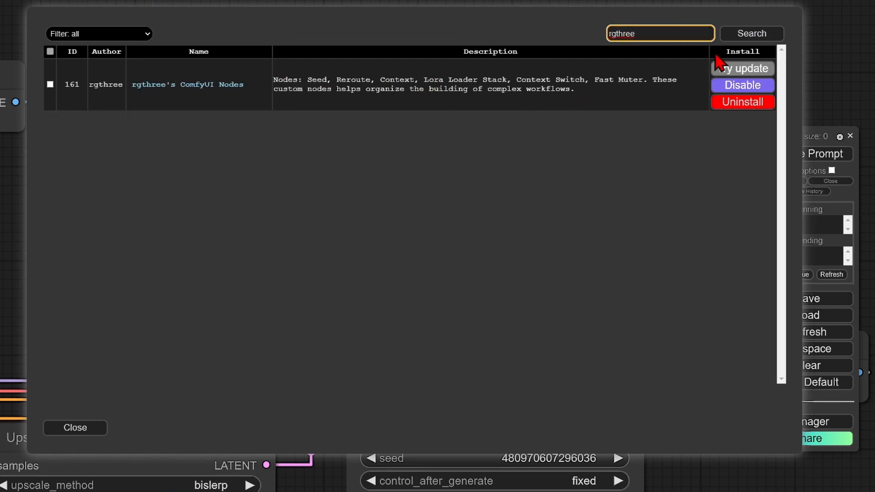
{"action": "left_click", "coordinate": [76, 429]}
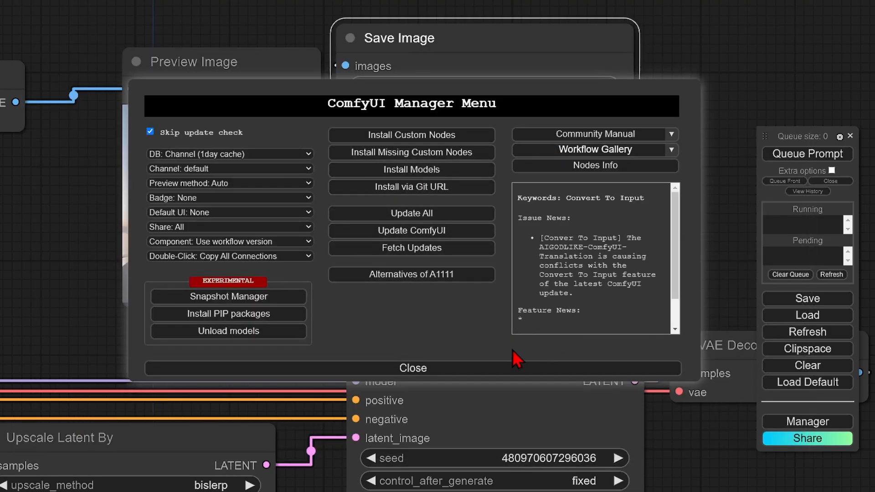
{"action": "left_click", "coordinate": [513, 368]}
- Add an Image Comparer (rgthree) node with the first VAE Decode's image as image_a and the second's as image_b
{"action": "double_click", "coordinate": [597, 37]}
{"action": "type", "text": "im"}
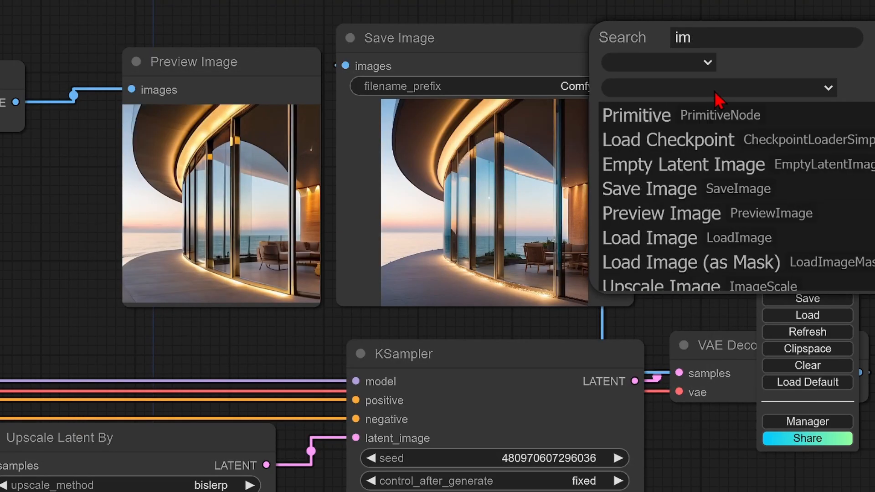
{"action": "key", "text": "BackSpace"}
{"action": "key", "text": "BackSpace"}
{"action": "type", "text": "compare"}
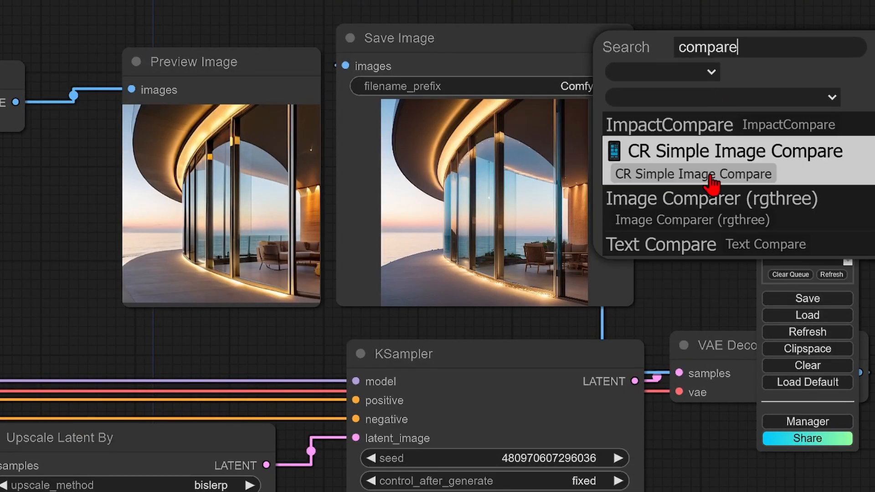
{"action": "left_click", "coordinate": [779, 221]}
{"action": "scroll", "coordinate": [347, 213], "scroll_direction": "down", "scroll_amount": 4}
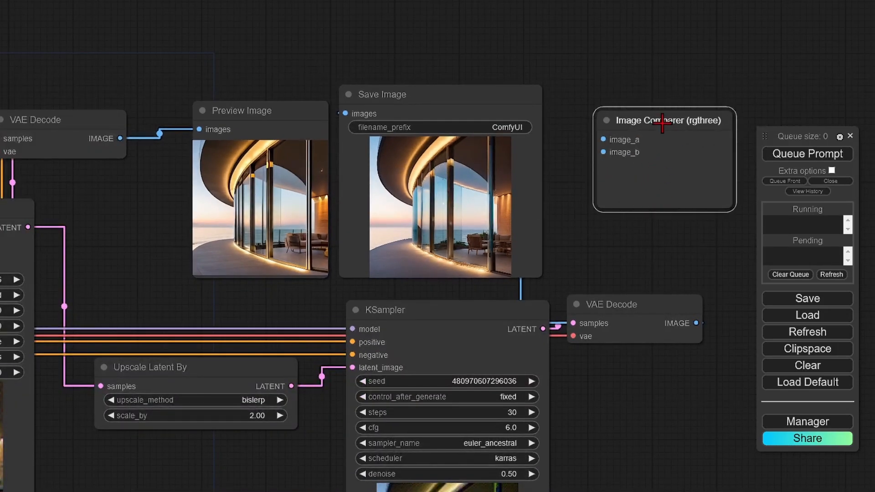
{"action": "left_click_drag", "start_coordinate": [662, 121], "coordinate": [651, 108]}
{"action": "left_click_drag", "start_coordinate": [119, 138], "coordinate": [593, 124]}
{"action": "mouse_move", "coordinate": [696, 323]}
{"action": "left_mouse_down"}
{"action": "mouse_move", "coordinate": [590, 169]}
{"action": "mouse_move", "coordinate": [592, 137]}
{"action": "left_mouse_up"}
- Enlarge the Image Comparer node, run the workflow, and position the node above the second VAE Decode
{"action": "mouse_move", "coordinate": [720, 219]}
{"action": "left_mouse_down"}
{"action": "mouse_move", "coordinate": [599, 213]}
{"action": "mouse_move", "coordinate": [795, 382]}
{"action": "left_mouse_up"}
{"action": "left_click", "coordinate": [820, 155]}
{"action": "left_click_drag", "start_coordinate": [610, 102], "coordinate": [480, 93]}
{"action": "scroll", "coordinate": [480, 94], "scroll_direction": "down", "scroll_amount": 3}
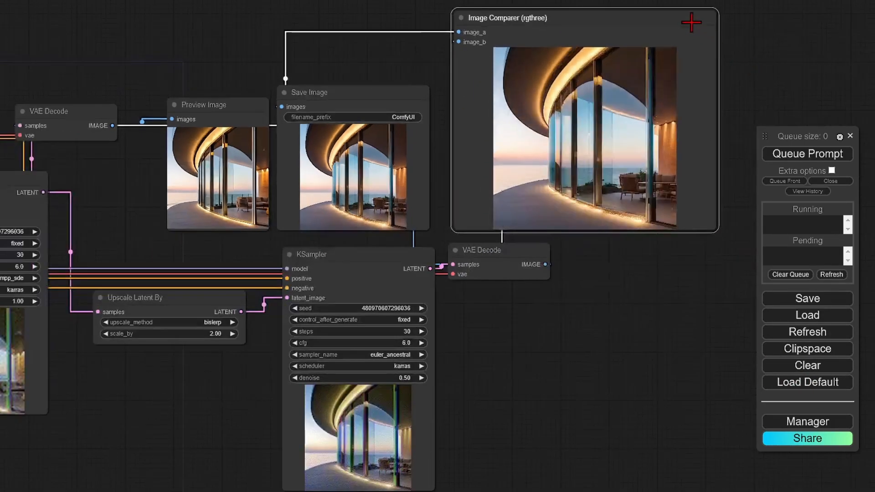
- Compare the original and upscaled pavilion images in detail with the Image Comparer's slider
{"action": "scroll", "coordinate": [691, 23], "scroll_direction": "up", "scroll_amount": 8}
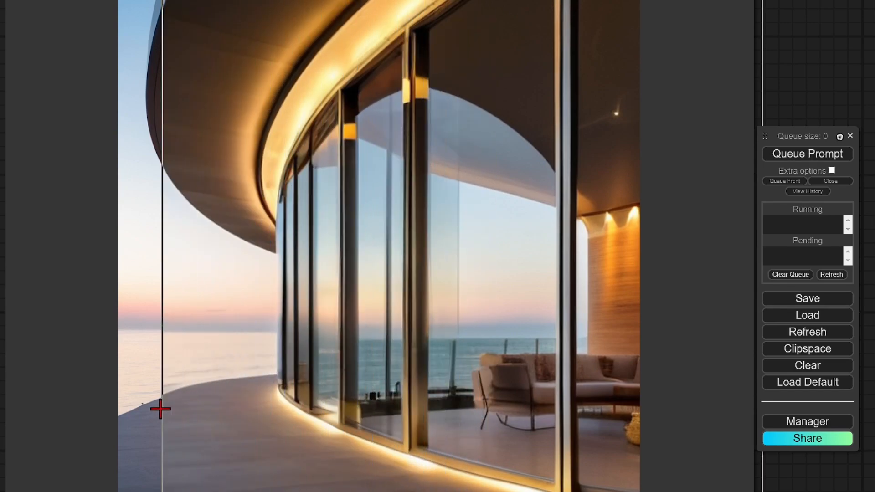
{"action": "scroll", "coordinate": [508, 341], "scroll_direction": "down", "scroll_amount": 6}
{"action": "scroll", "coordinate": [681, 318], "scroll_direction": "down", "scroll_amount": 5}
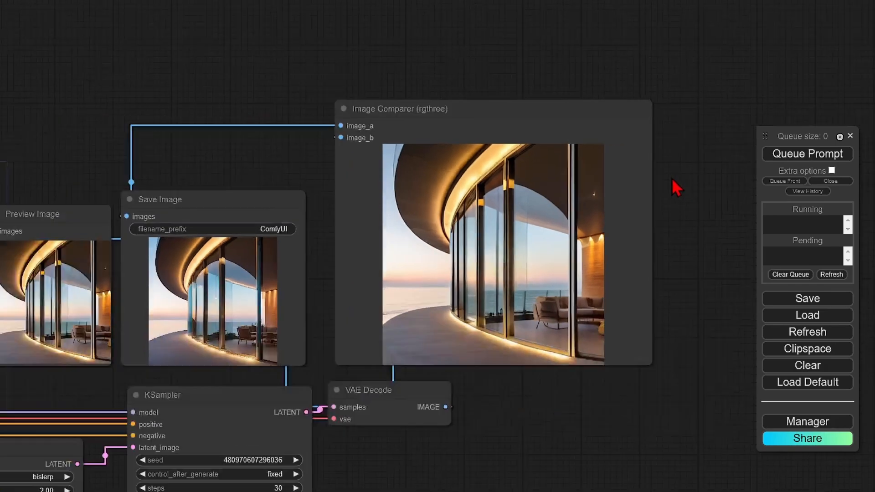
- Set the second KSampler's denoise to 0.6 and run the workflow again
{"action": "scroll", "coordinate": [580, 357], "scroll_direction": "up", "scroll_amount": 2}
{"action": "scroll", "coordinate": [575, 322], "scroll_direction": "up", "scroll_amount": 3}
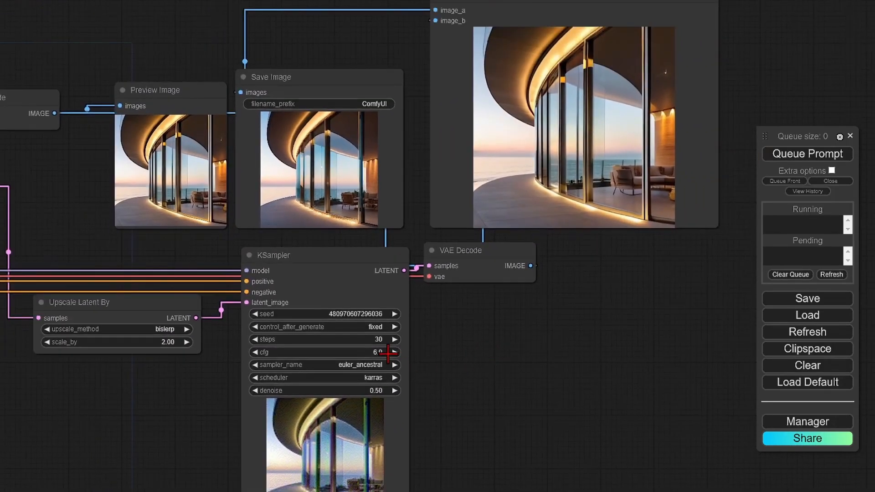
{"action": "left_click", "coordinate": [378, 391]}
{"action": "type", "text": "0.6"}
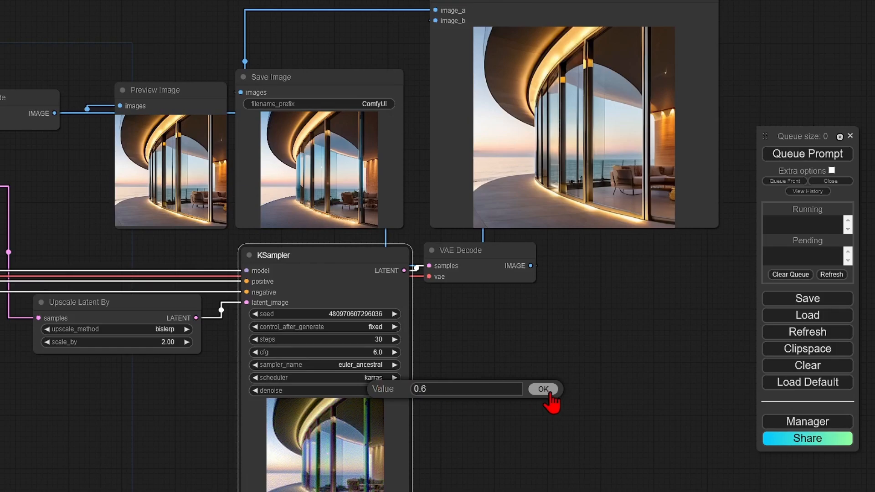
{"action": "left_click", "coordinate": [545, 391]}
{"action": "left_click", "coordinate": [820, 157]}
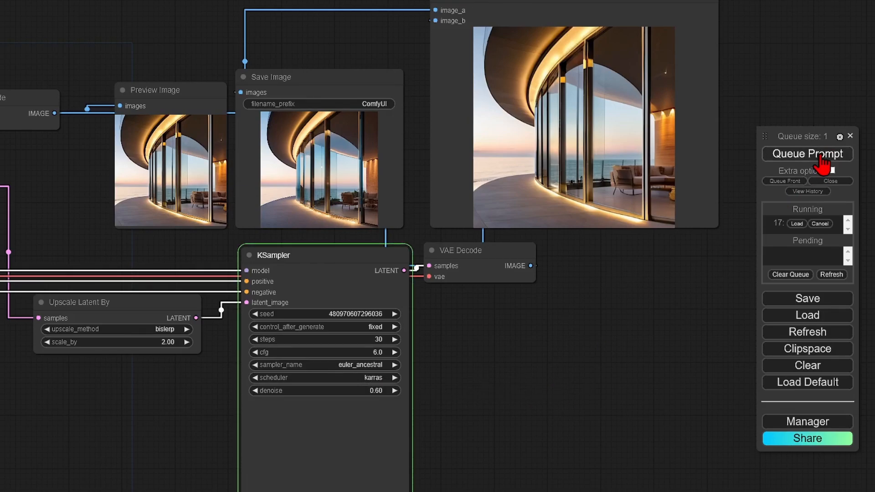
- Inspect the furniture, glass and wall details of the 0.6 denoise result against the original in the Image Comparer
{"action": "scroll", "coordinate": [359, 332], "scroll_direction": "up", "scroll_amount": 8}
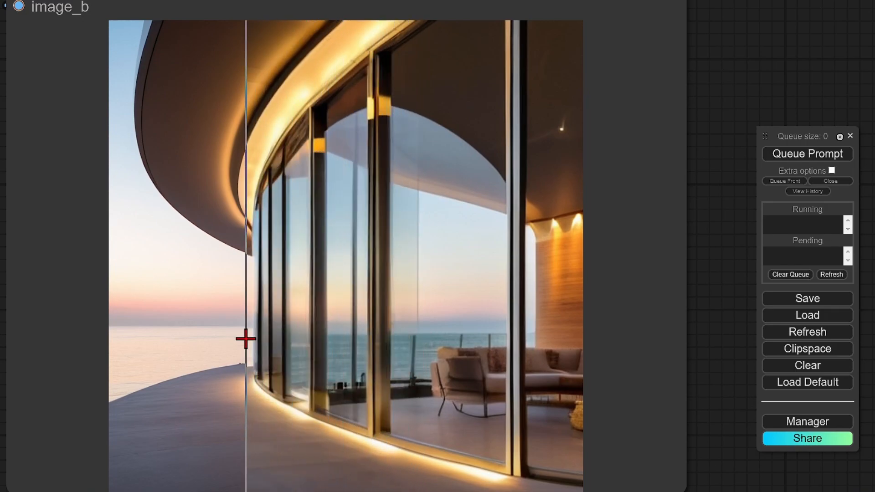
{"action": "scroll", "coordinate": [553, 348], "scroll_direction": "down", "scroll_amount": 4}
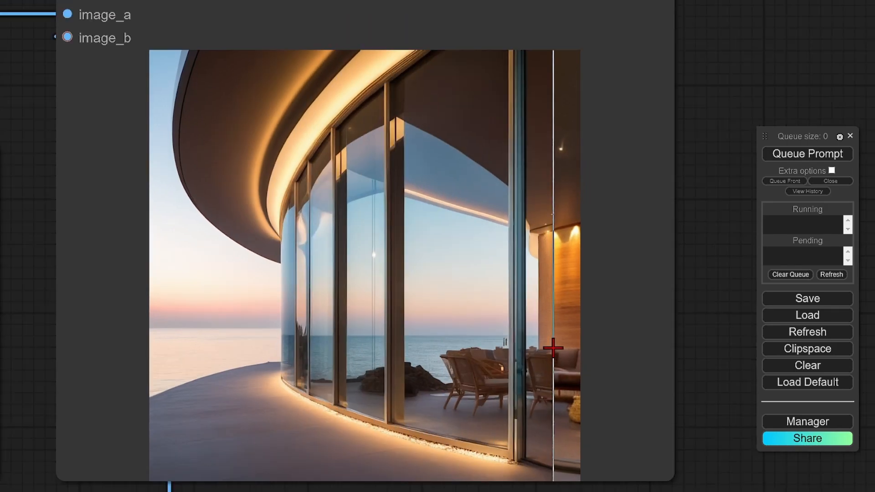
{"action": "scroll", "coordinate": [581, 289], "scroll_direction": "up", "scroll_amount": 6}
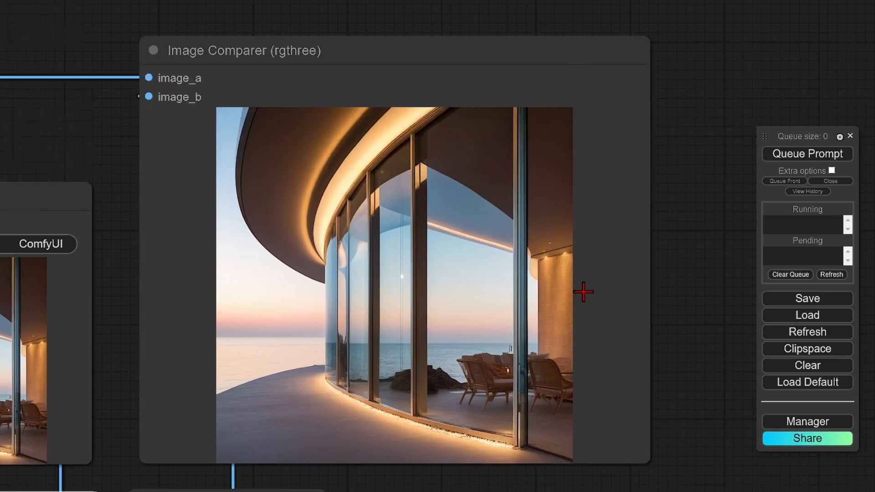
{"action": "scroll", "coordinate": [584, 274], "scroll_direction": "up", "scroll_amount": 2}
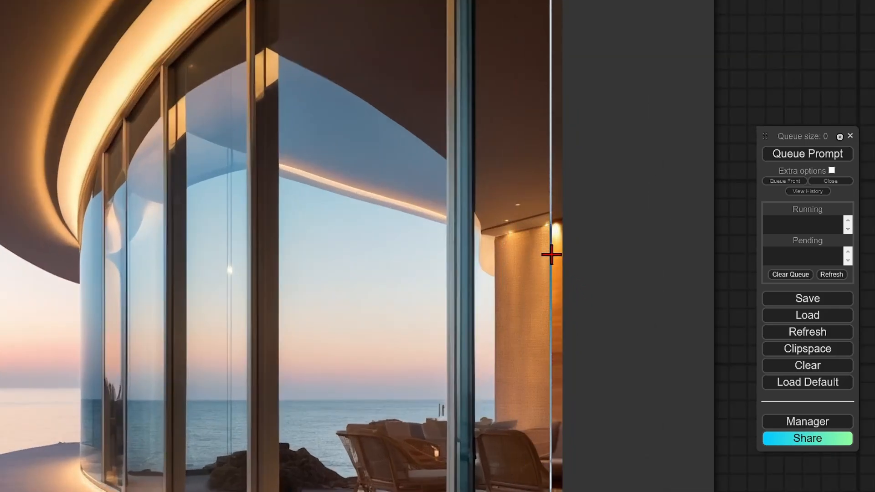
{"action": "scroll", "coordinate": [556, 232], "scroll_direction": "down", "scroll_amount": 4}
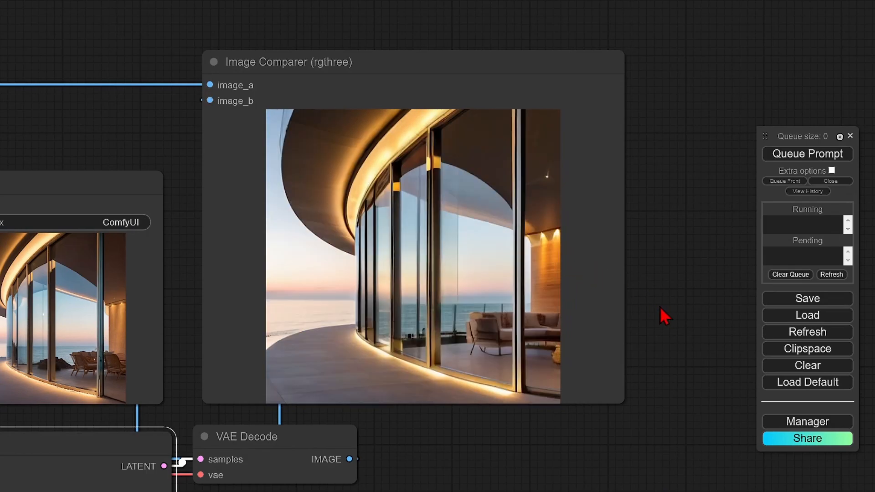
- Move the Image Comparer node farther up, clearing space around the second VAE Decode
{"action": "left_click", "coordinate": [663, 309]}
{"action": "scroll", "coordinate": [659, 253], "scroll_direction": "down", "scroll_amount": 5}
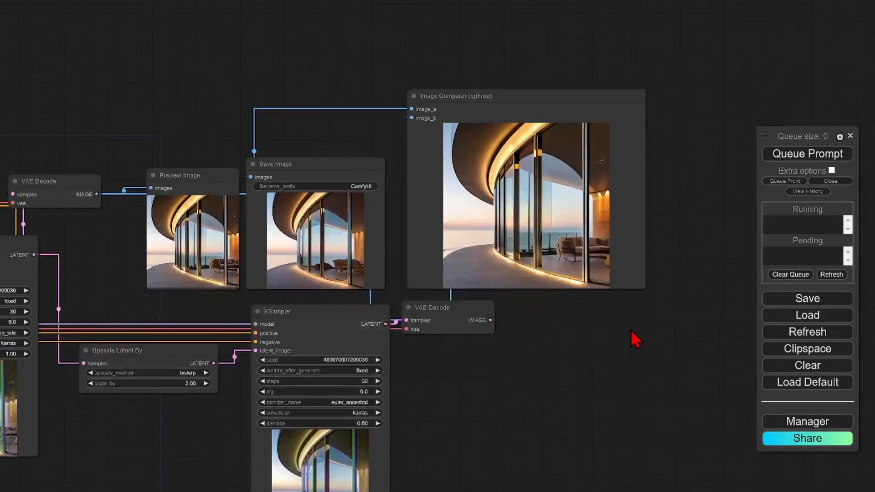
{"action": "left_click_drag", "start_coordinate": [631, 332], "coordinate": [634, 295]}
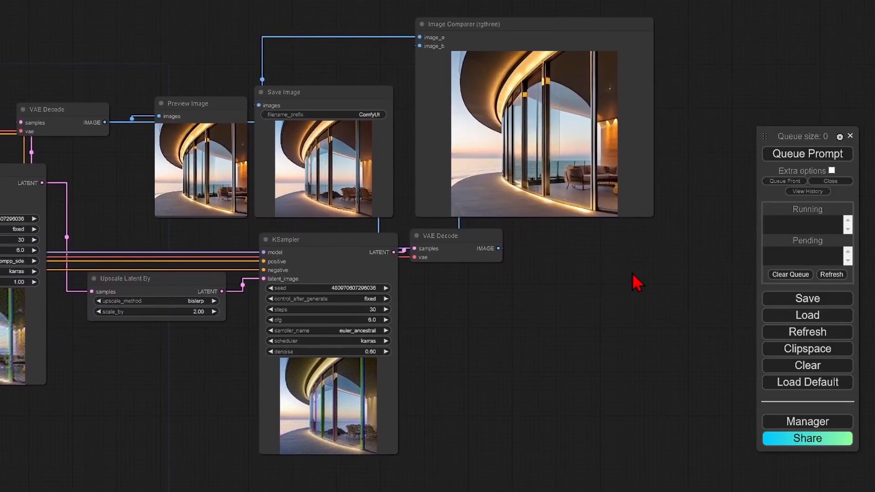
{"action": "left_click_drag", "start_coordinate": [638, 187], "coordinate": [670, 135]}
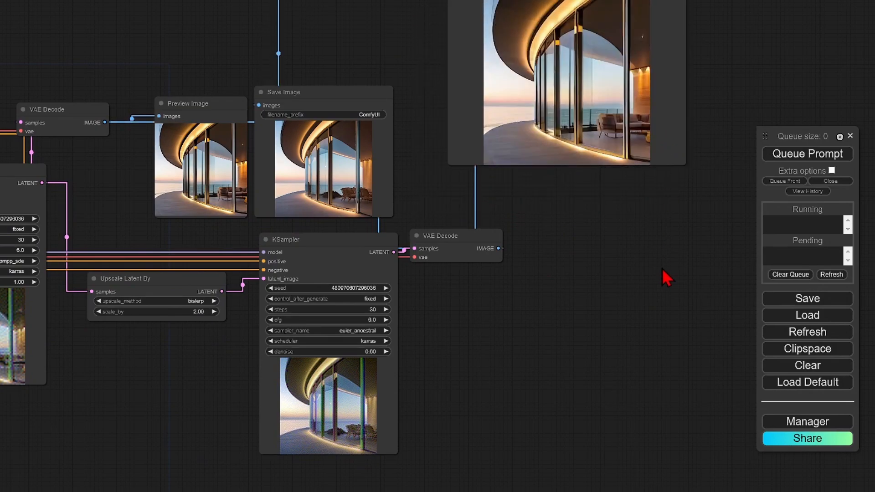
{"action": "left_click_drag", "start_coordinate": [613, 315], "coordinate": [599, 325]}
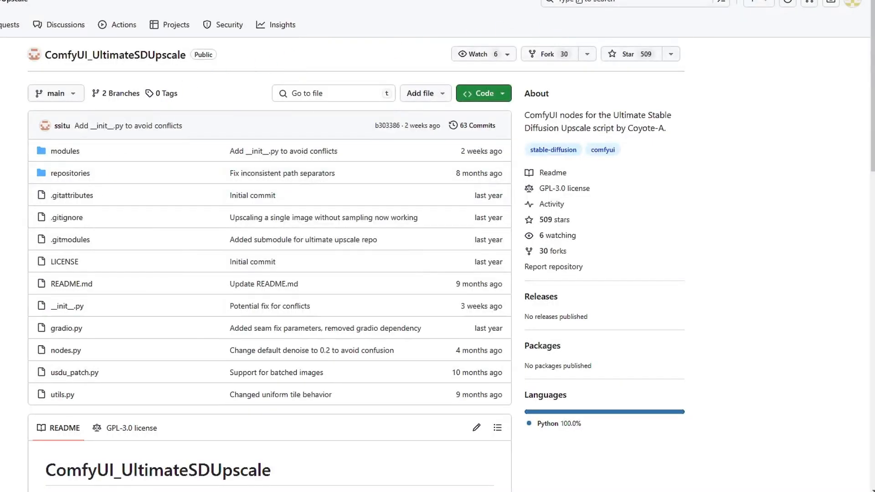
- Switch to the ComfyUI_UltimateSDUpscale GitHub page and read through its README
{"action": "scroll", "coordinate": [437, 246], "scroll_direction": "down", "scroll_amount": 3}
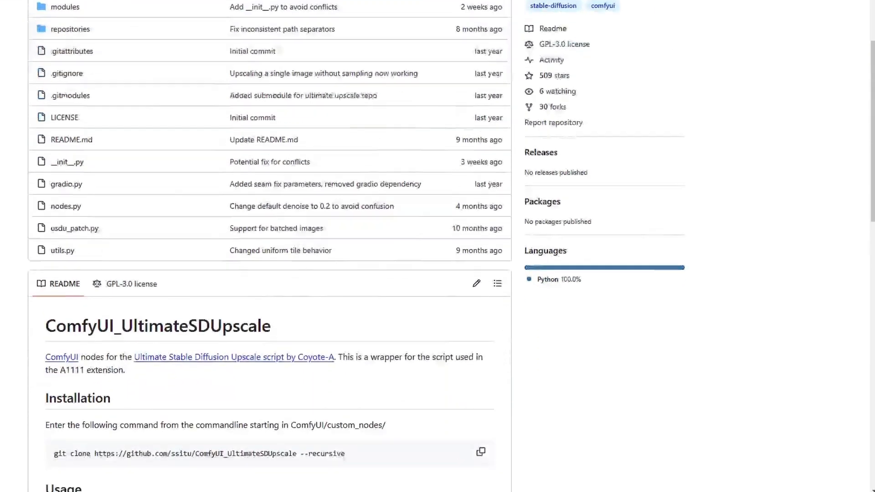
{"action": "scroll", "coordinate": [437, 246], "scroll_direction": "down", "scroll_amount": 5}
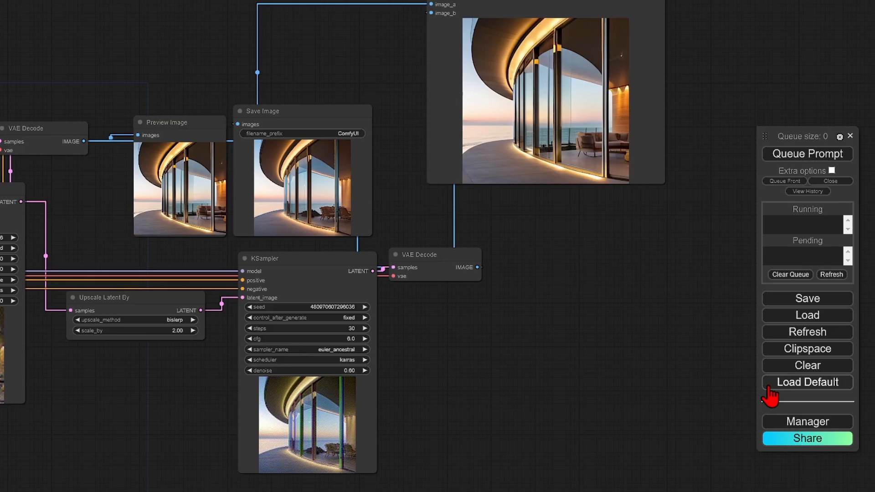
- Search the ComfyUI Manager's custom nodes for "ultimate", check the UltimateSDUpscale entry and close the manager
{"action": "left_click", "coordinate": [807, 422]}
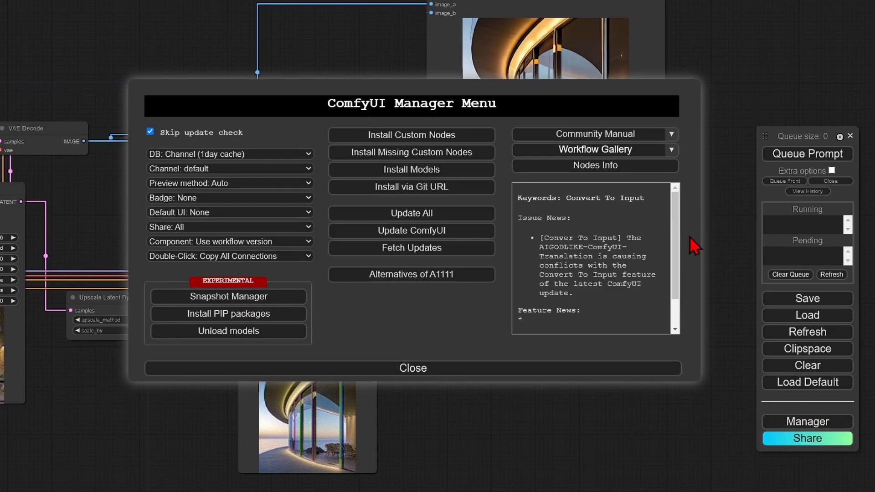
{"action": "left_click", "coordinate": [440, 135]}
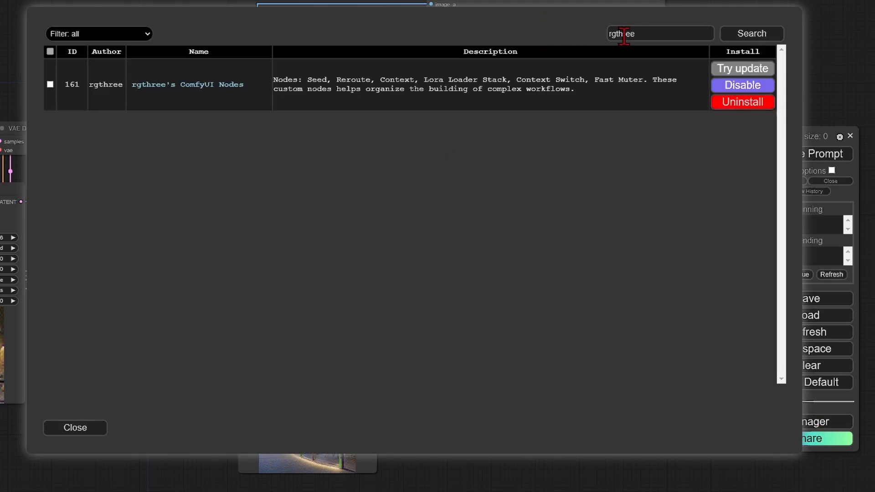
{"action": "double_click", "coordinate": [623, 34]}
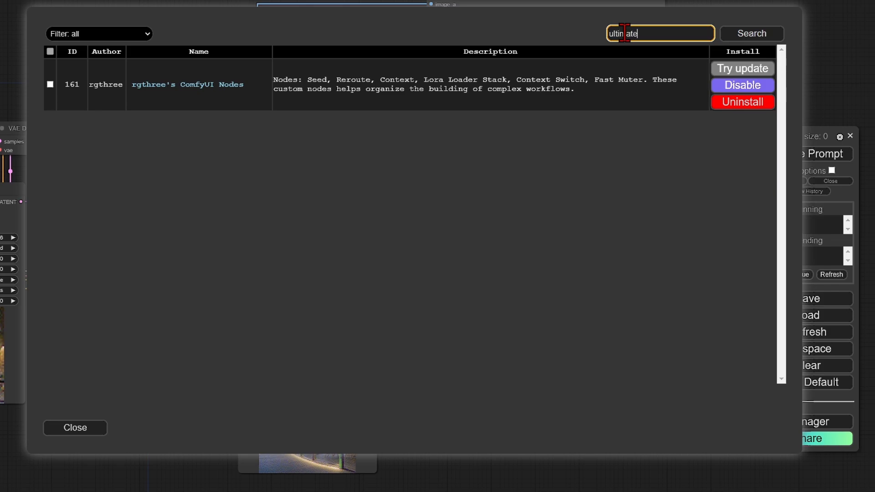
{"action": "key", "text": "Return"}
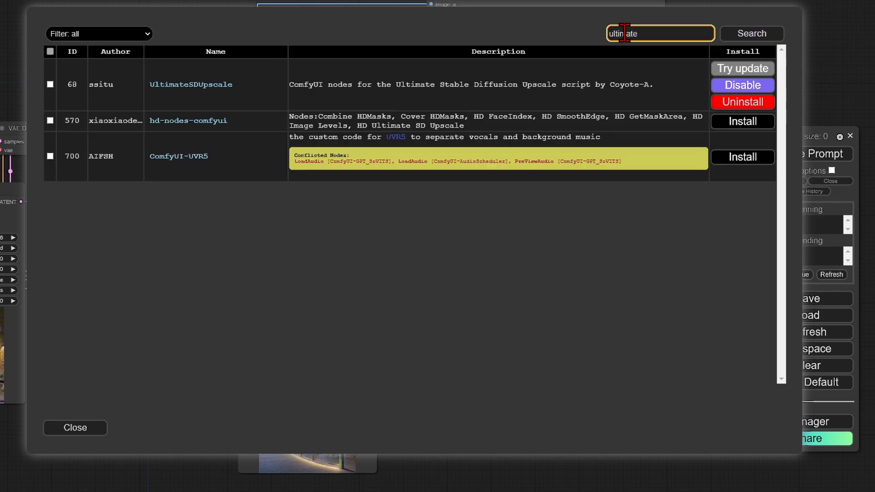
{"action": "left_click", "coordinate": [356, 86]}
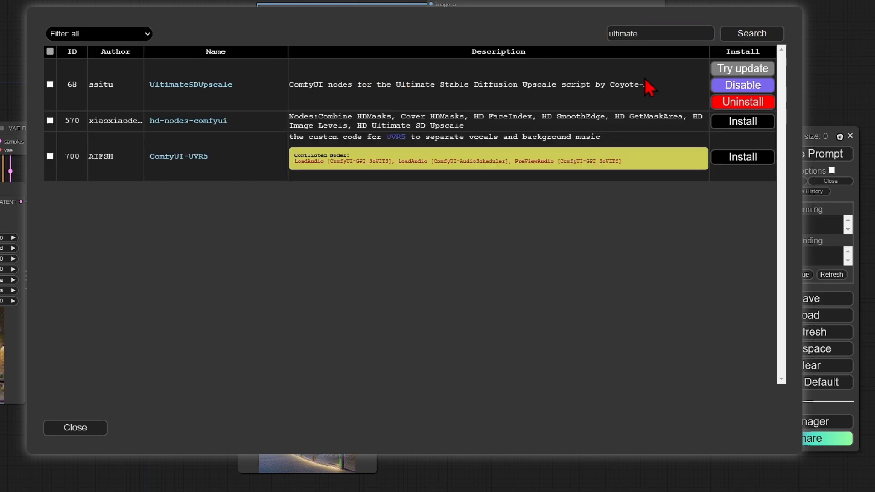
{"action": "left_click", "coordinate": [86, 428]}
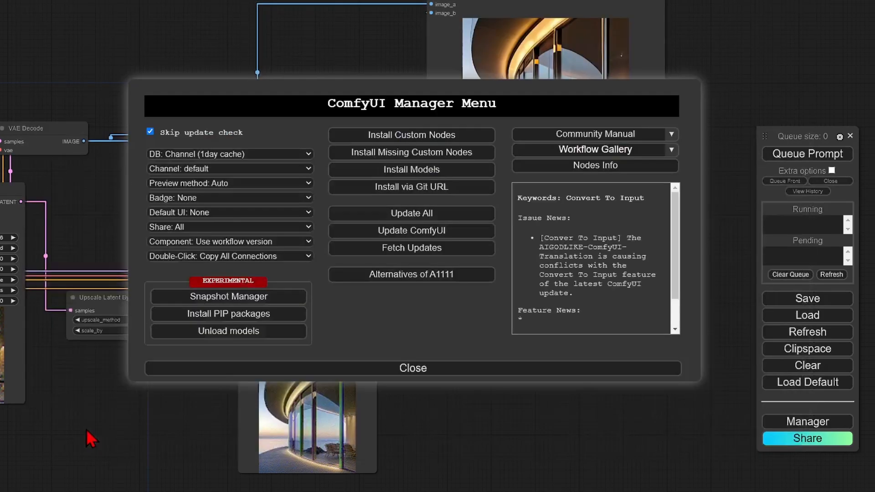
{"action": "left_click", "coordinate": [440, 370]}
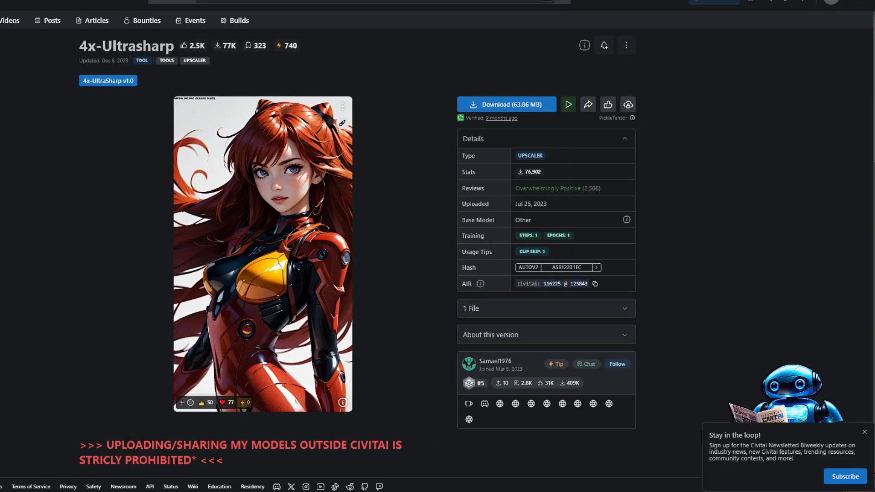
- Switch to File Explorer, open the upscale_models folder inside ComfyUI's models folder and locate 4x-UltraSharp.pth
{"action": "key", "text": "alt+Tab"}
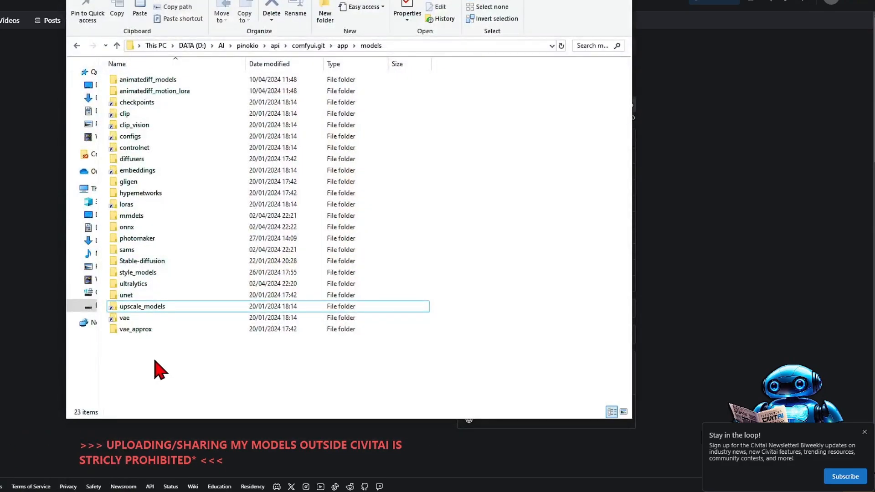
{"action": "double_click", "coordinate": [151, 307]}
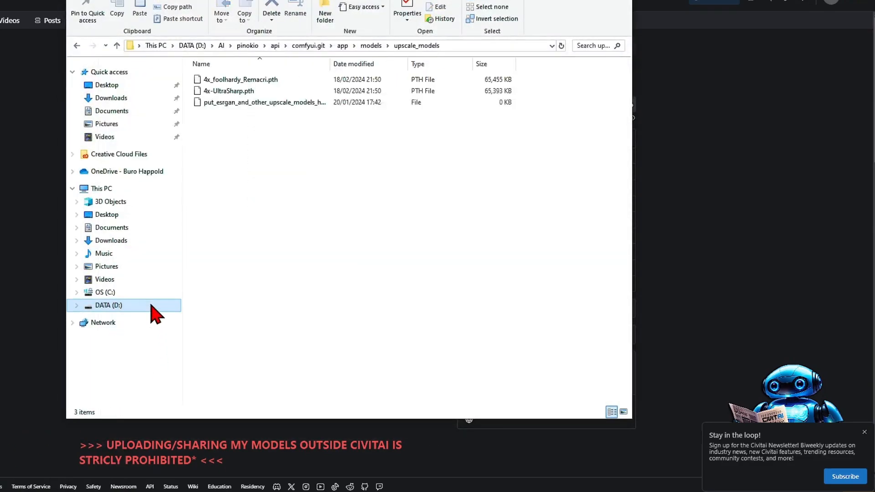
{"action": "left_click", "coordinate": [255, 92]}
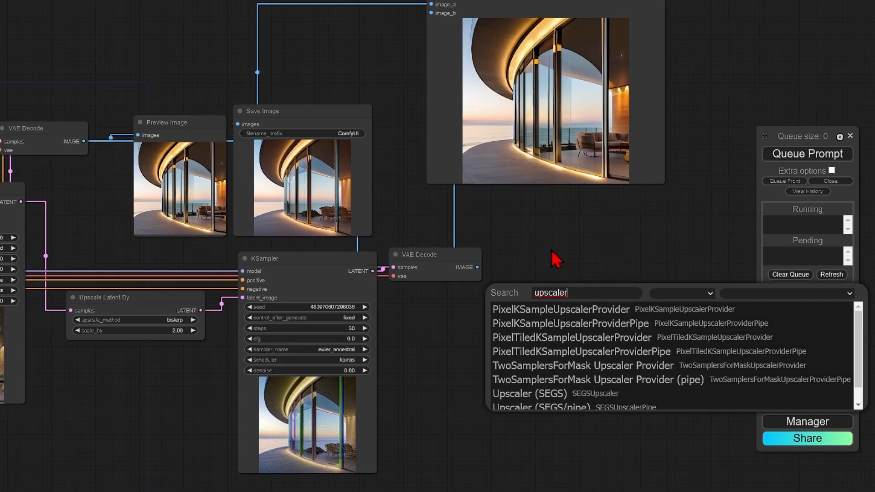
- Search for "ultim" and add an Ultimate SD Upscale node beside the second VAE Decode
{"action": "left_click", "coordinate": [552, 250]}
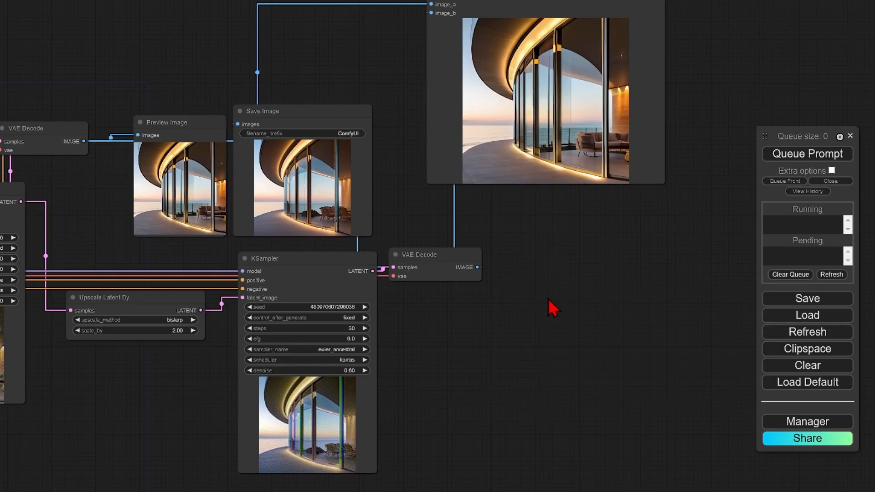
{"action": "double_click", "coordinate": [540, 288]}
{"action": "type", "text": "ultim"}
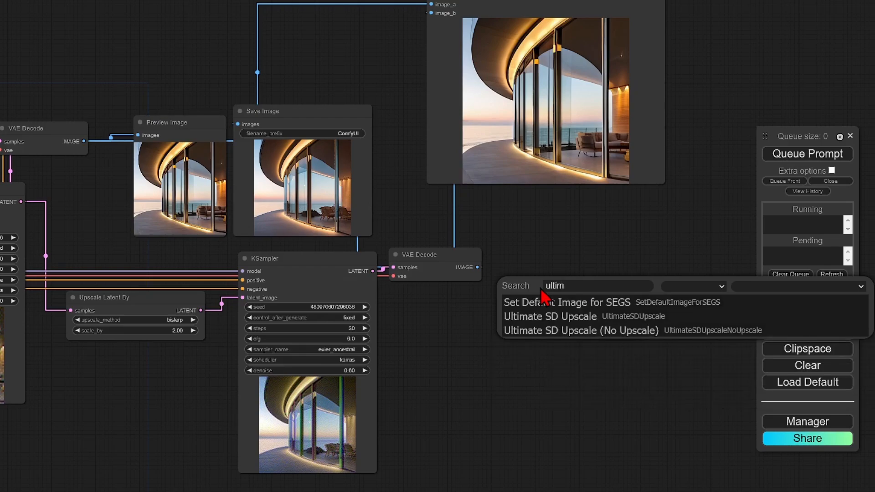
{"action": "left_click", "coordinate": [598, 317]}
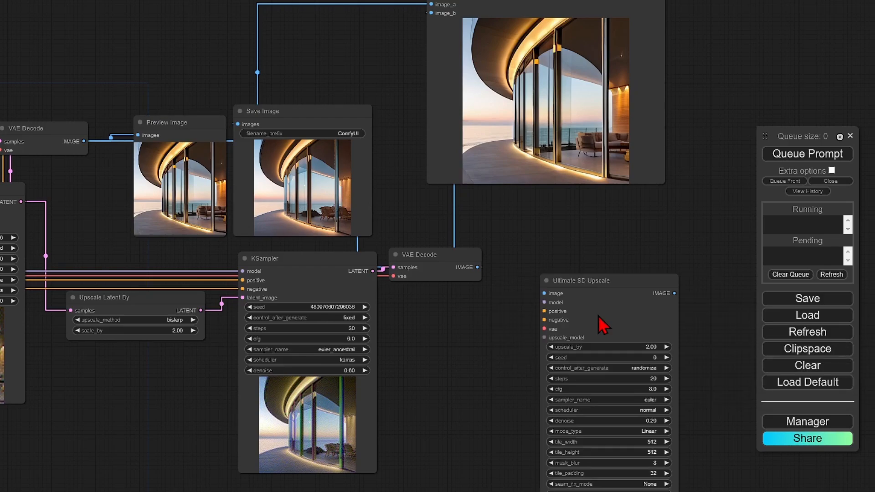
- Reposition the Ultimate SD Upscale node and connect the second VAE Decode's IMAGE output to its image input
{"action": "scroll", "coordinate": [473, 316], "scroll_direction": "down", "scroll_amount": 1}
{"action": "left_click_drag", "start_coordinate": [492, 336], "coordinate": [445, 321]}
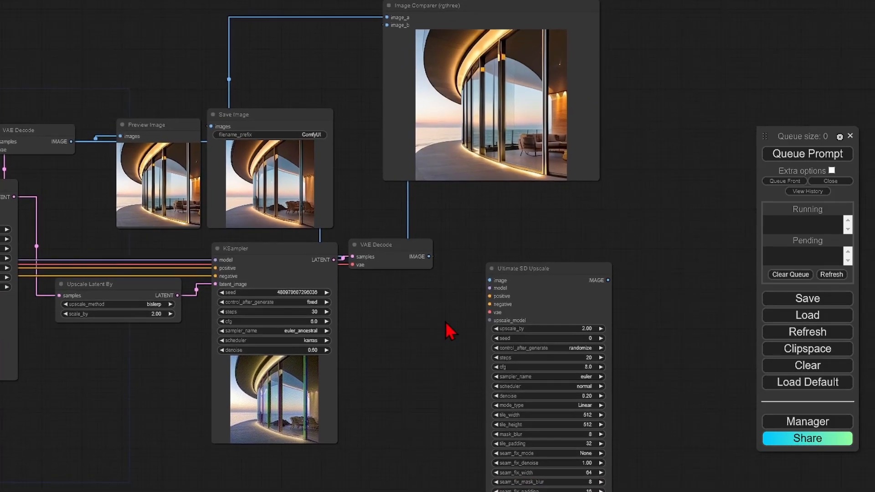
{"action": "left_click_drag", "start_coordinate": [552, 288], "coordinate": [589, 240]}
{"action": "left_click_drag", "start_coordinate": [431, 257], "coordinate": [528, 231]}
{"action": "left_click_drag", "start_coordinate": [572, 250], "coordinate": [597, 264]}
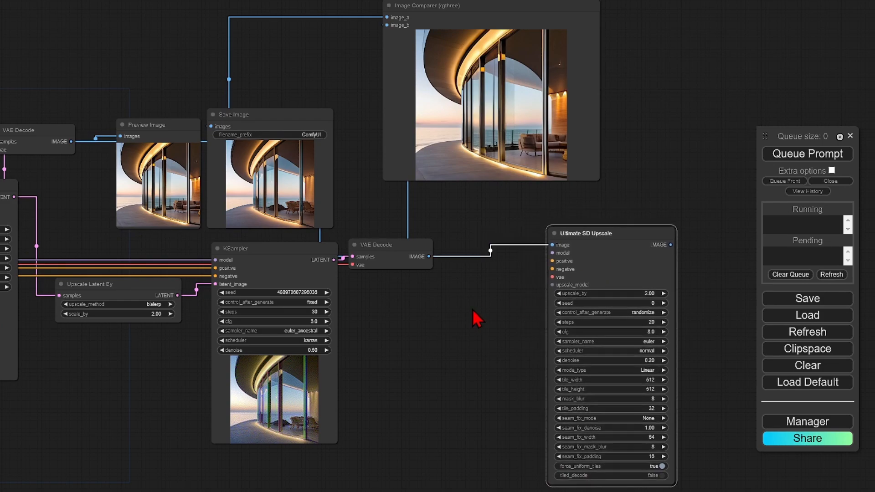
- Connect the model, the positive and negative prompt conditionings and the VAE to the Ultimate SD Upscale node
{"action": "scroll", "coordinate": [472, 309], "scroll_direction": "down", "scroll_amount": 4}
{"action": "left_click_drag", "start_coordinate": [180, 374], "coordinate": [393, 348]}
{"action": "left_click_drag", "start_coordinate": [87, 214], "coordinate": [739, 245]}
{"action": "left_click_drag", "start_coordinate": [432, 194], "coordinate": [360, 193]}
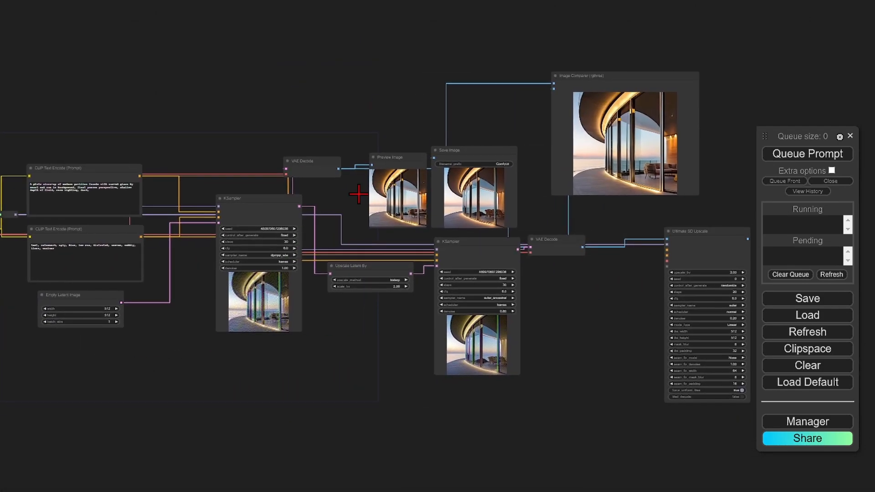
{"action": "left_click_drag", "start_coordinate": [140, 176], "coordinate": [667, 251]}
{"action": "left_click_drag", "start_coordinate": [141, 236], "coordinate": [667, 257]}
{"action": "scroll", "coordinate": [688, 257], "scroll_direction": "up", "scroll_amount": 2}
{"action": "left_click_drag", "start_coordinate": [1, 236], "coordinate": [673, 262]}
- Add a Load Upscale Model node using 4x-UltraSharp.pth, place it under VAE Decode and connect it to Ultimate SD Upscale's upscale_model input
{"action": "scroll", "coordinate": [631, 298], "scroll_direction": "up", "scroll_amount": 7}
{"action": "left_click_drag", "start_coordinate": [630, 300], "coordinate": [433, 258]}
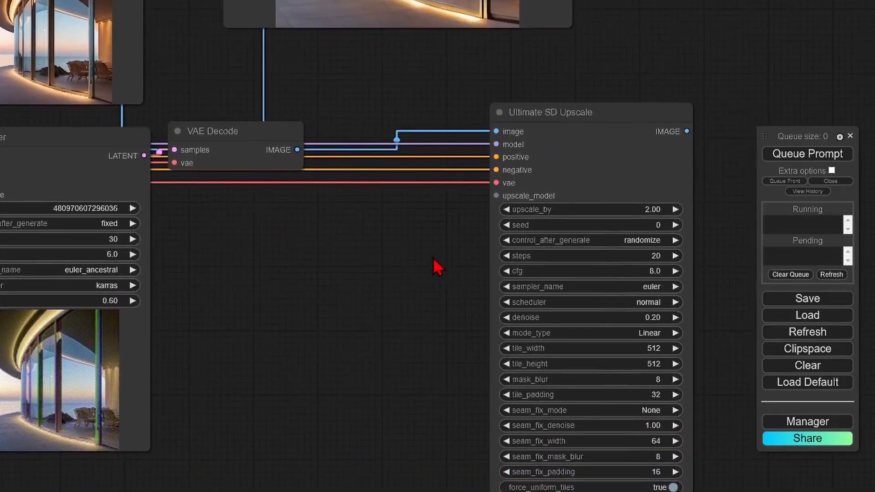
{"action": "double_click", "coordinate": [365, 242]}
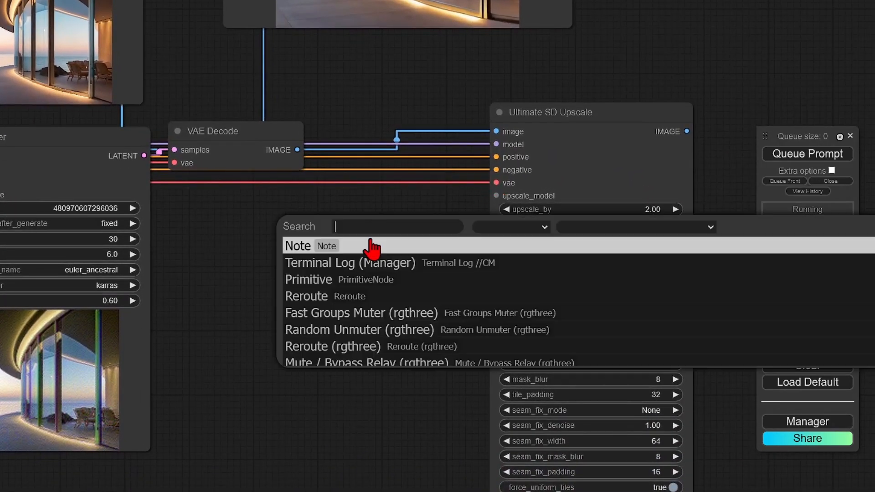
{"action": "type", "text": "upsca"}
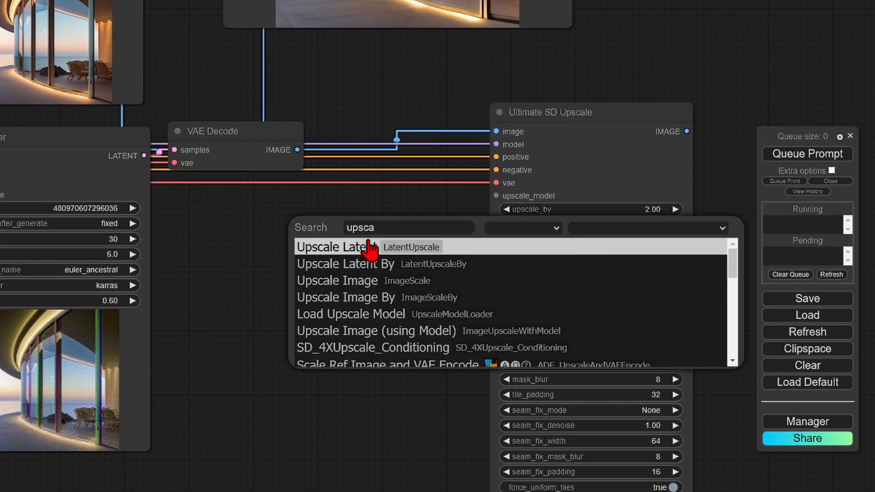
{"action": "type", "text": "le"}
{"action": "left_click", "coordinate": [431, 315]}
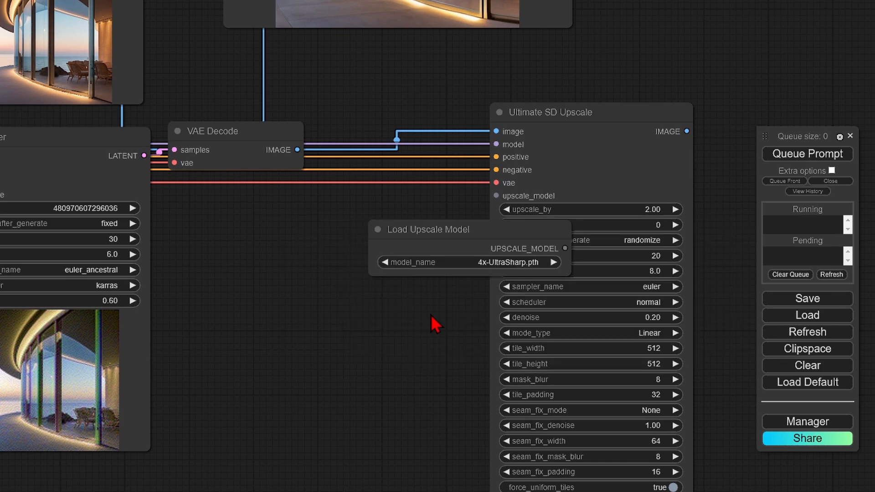
{"action": "left_click_drag", "start_coordinate": [345, 233], "coordinate": [326, 226]}
{"action": "left_click", "coordinate": [379, 261]}
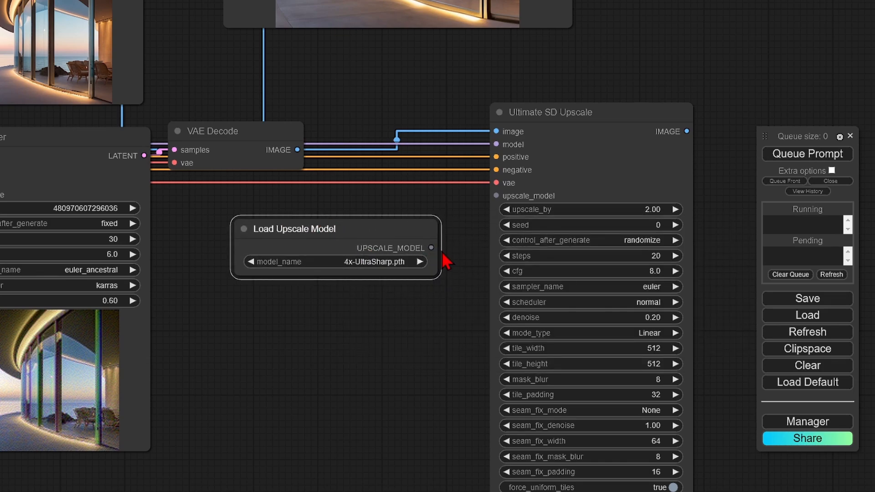
{"action": "left_click_drag", "start_coordinate": [432, 248], "coordinate": [496, 196]}
- On Ultimate SD Upscale, set control_after_generate to fixed, the seed to 1 and the steps to 30
{"action": "left_click_drag", "start_coordinate": [444, 307], "coordinate": [325, 254]}
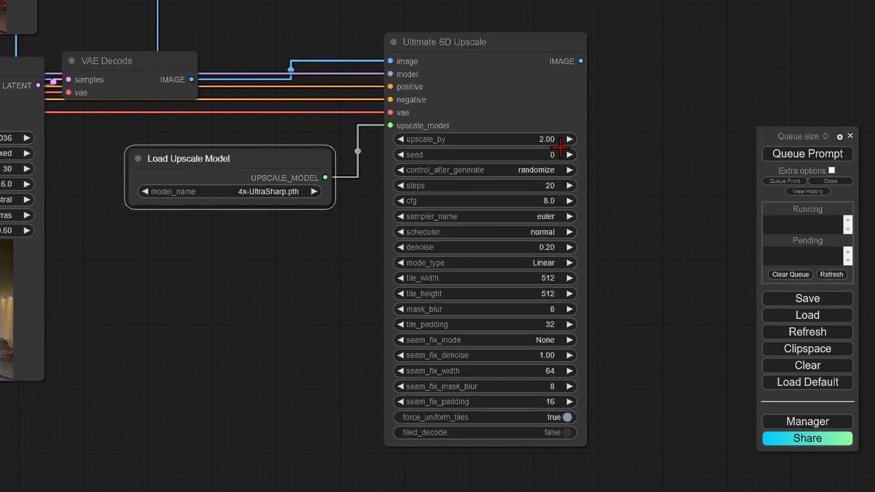
{"action": "left_click", "coordinate": [552, 170]}
{"action": "left_click", "coordinate": [553, 170]}
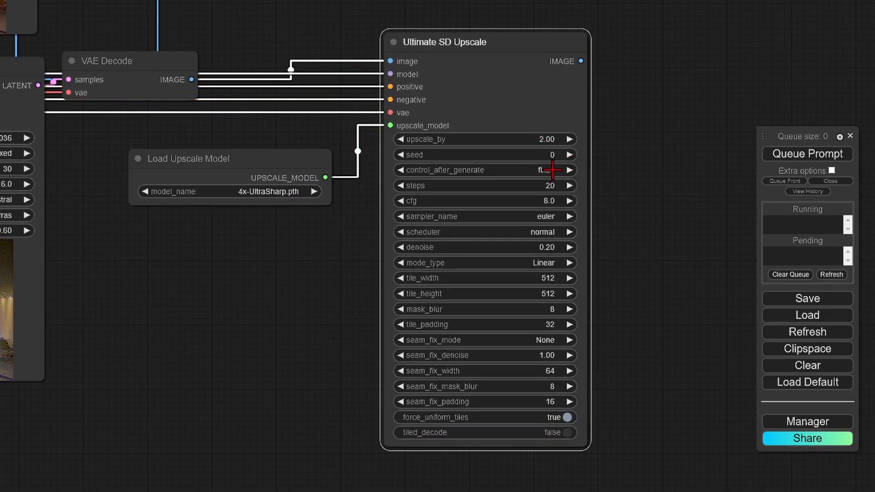
{"action": "left_click", "coordinate": [567, 154]}
{"action": "left_click", "coordinate": [550, 185]}
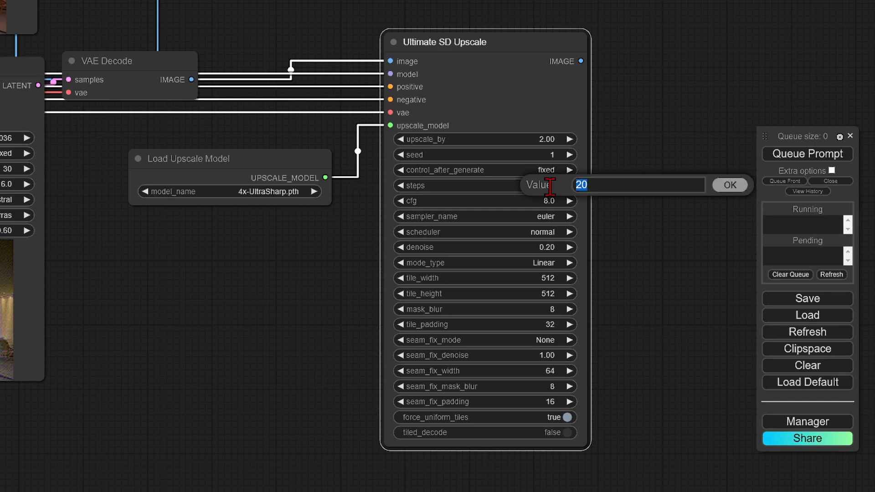
{"action": "type", "text": "30"}
{"action": "key", "text": "Return"}
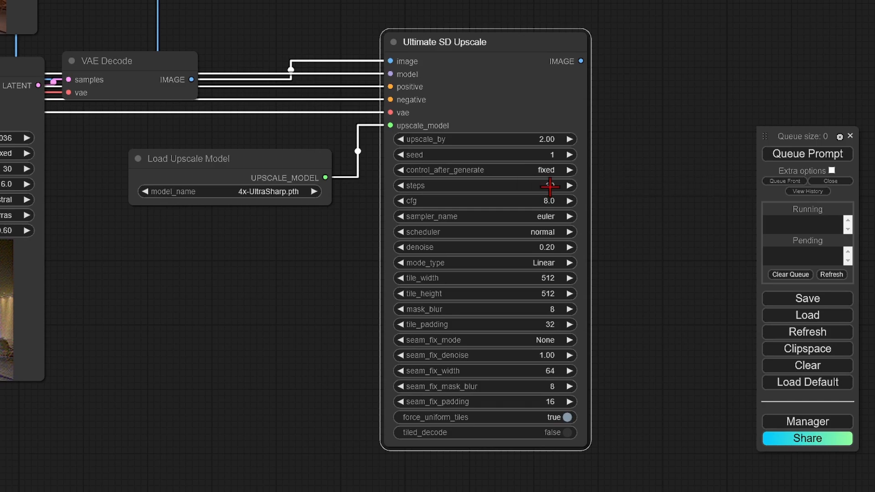
- Set the Ultimate SD Upscale node's denoise to 0.25
{"action": "left_click", "coordinate": [551, 246]}
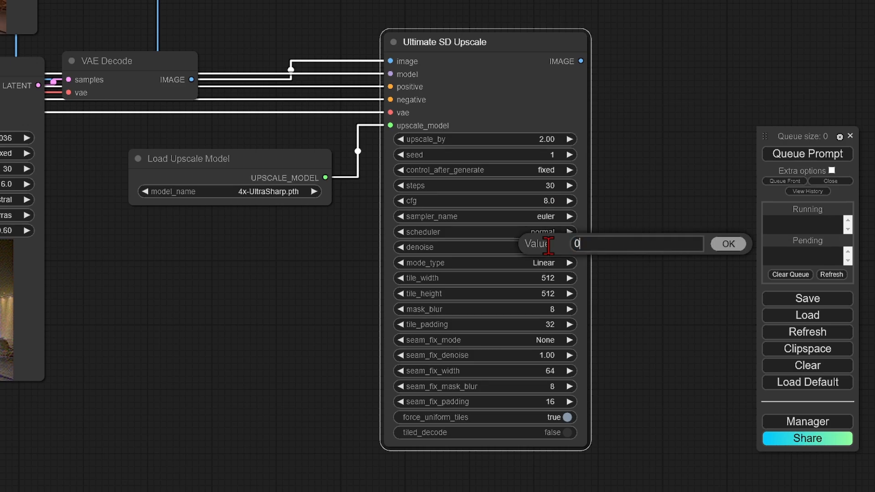
{"action": "type", "text": "5"}
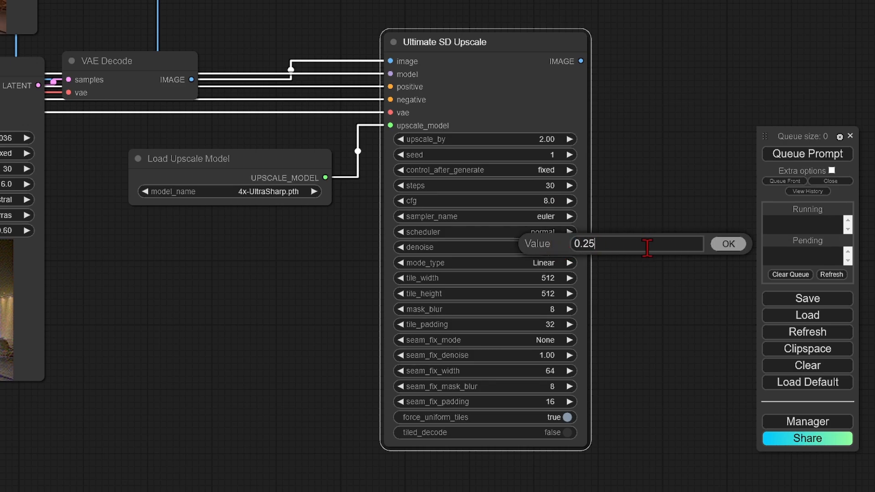
{"action": "left_click", "coordinate": [727, 253]}
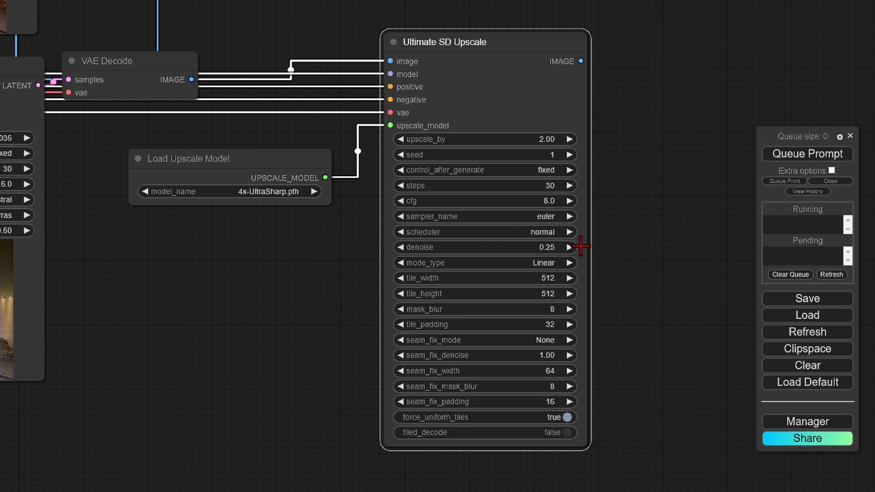
- Set both tile_width and tile_height of the Ultimate SD Upscale node to 1024
{"action": "left_click", "coordinate": [552, 278]}
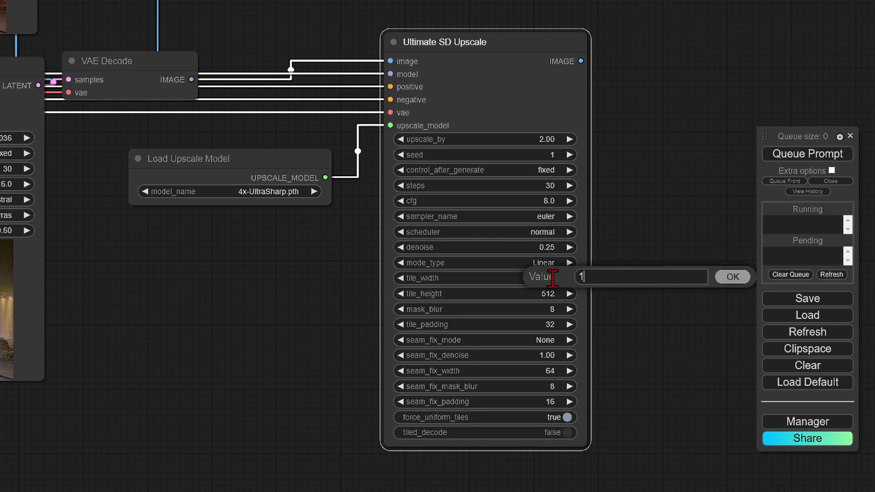
{"action": "type", "text": "1024"}
{"action": "left_click", "coordinate": [733, 277]}
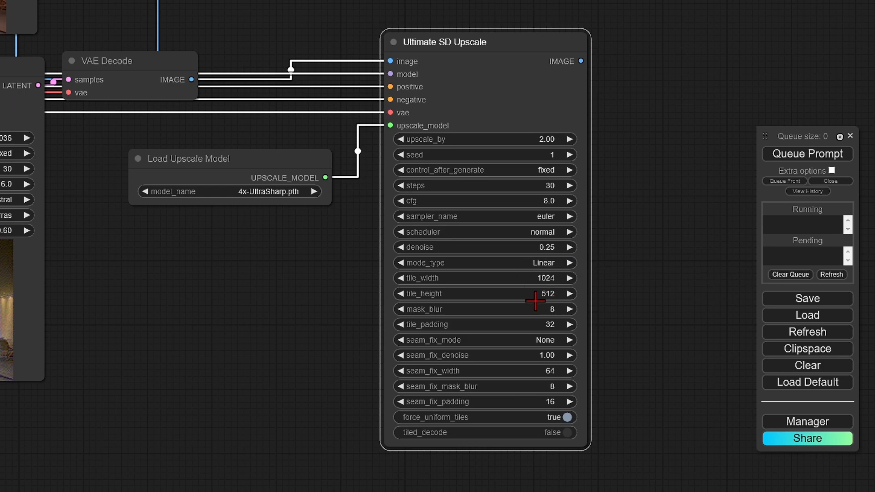
{"action": "left_click", "coordinate": [544, 293]}
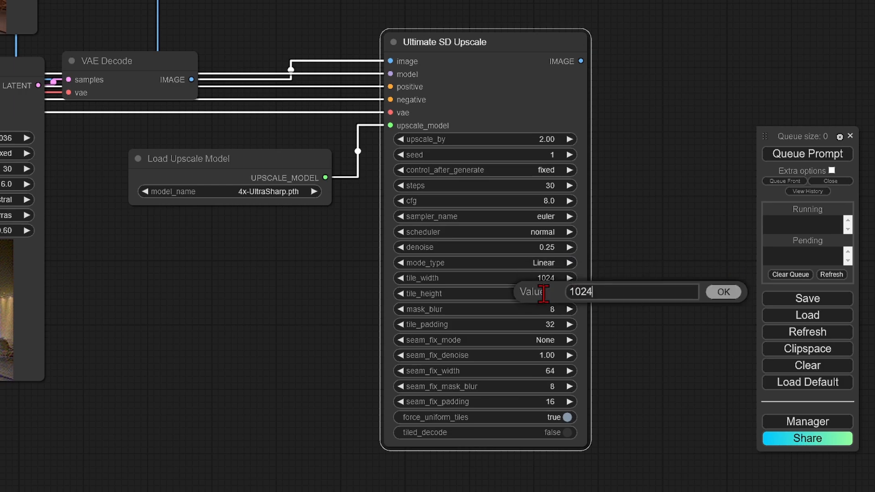
{"action": "left_click", "coordinate": [711, 294]}
- Move the Image Comparer farther up and attach a new Save Image node to Ultimate SD Upscale's IMAGE output
{"action": "scroll", "coordinate": [246, 355], "scroll_direction": "down", "scroll_amount": 2}
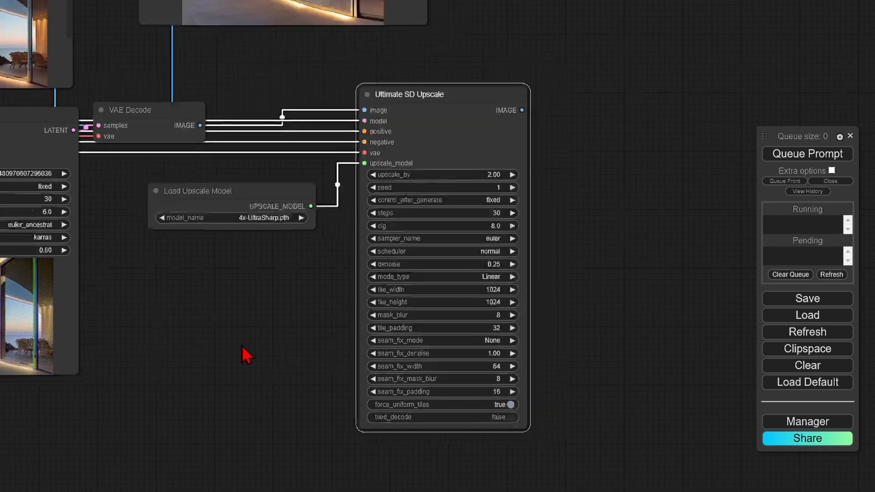
{"action": "scroll", "coordinate": [246, 356], "scroll_direction": "down", "scroll_amount": 2}
{"action": "left_click_drag", "start_coordinate": [243, 349], "coordinate": [297, 397]}
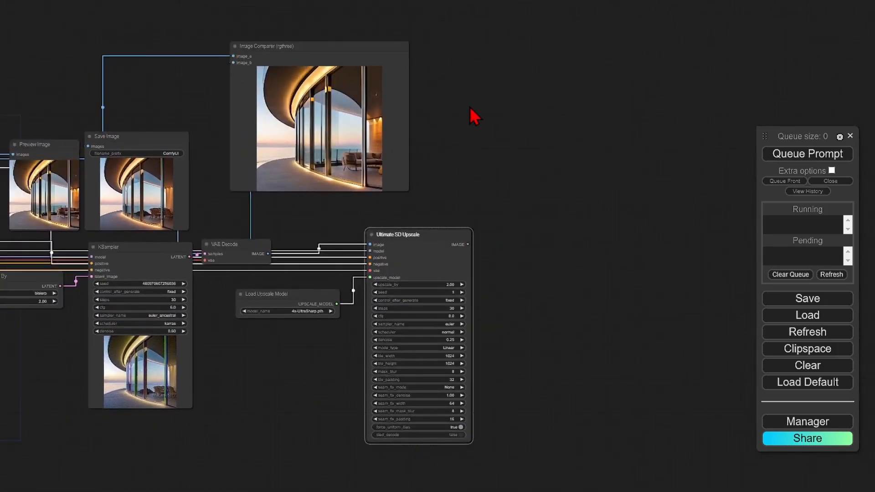
{"action": "left_click_drag", "start_coordinate": [404, 137], "coordinate": [426, 83]}
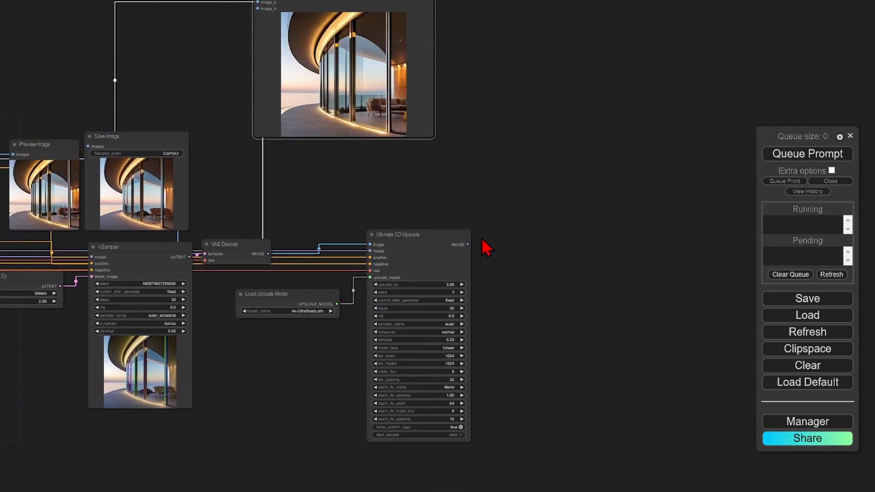
{"action": "left_click_drag", "start_coordinate": [468, 245], "coordinate": [576, 274]}
{"action": "left_click", "coordinate": [542, 291]}
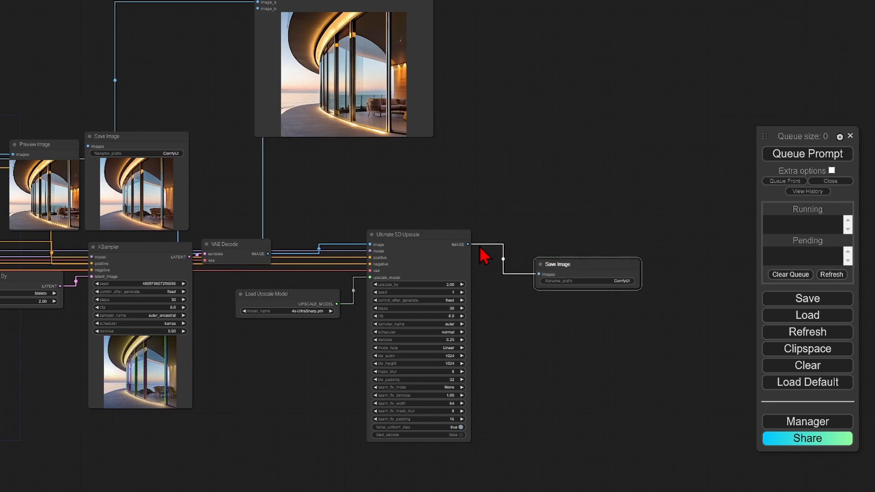
- Duplicate the Image Comparer node and place the copy above the new Save Image node
{"action": "left_click", "coordinate": [361, 2]}
{"action": "key", "text": "ctrl+c"}
{"action": "key", "text": "ctrl+v"}
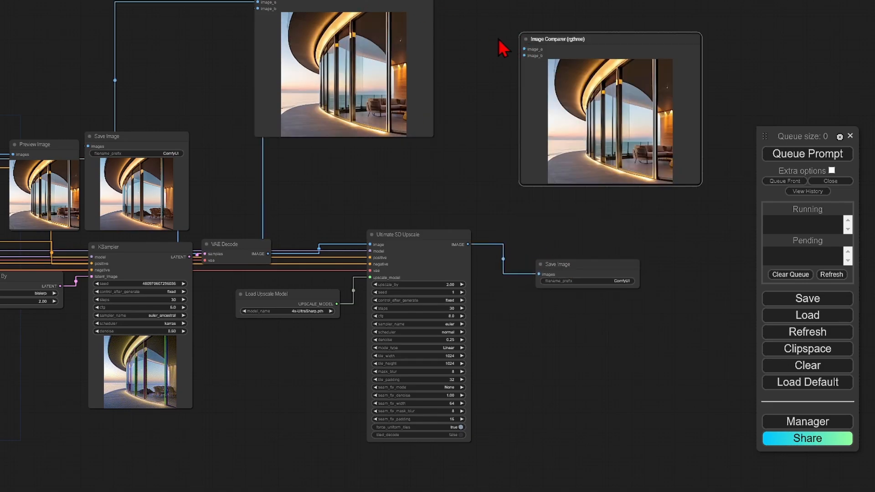
{"action": "left_click", "coordinate": [474, 187]}
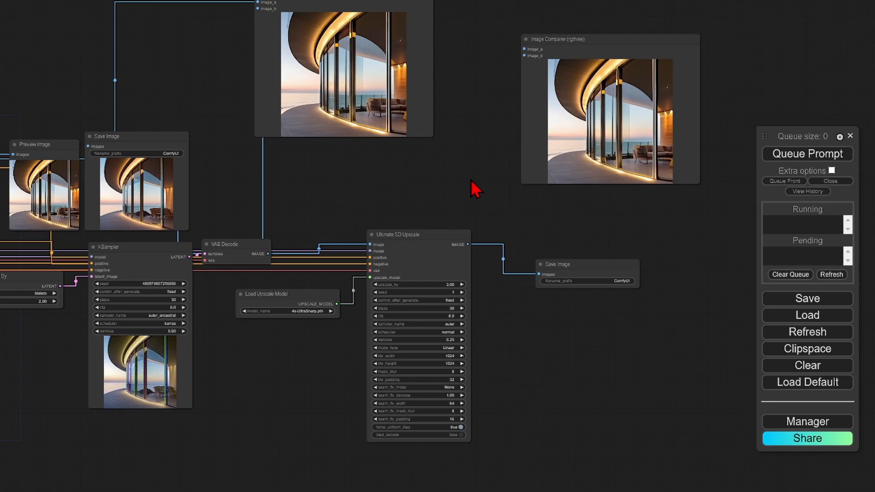
- Connect the first VAE Decode image to the new comparer's image_a and Ultimate SD Upscale's output to image_b, and run the workflow
{"action": "left_click_drag", "start_coordinate": [468, 245], "coordinate": [525, 57]}
{"action": "left_click_drag", "start_coordinate": [222, 202], "coordinate": [305, 210]}
{"action": "left_click_drag", "start_coordinate": [54, 166], "coordinate": [610, 55]}
{"action": "left_click_drag", "start_coordinate": [626, 242], "coordinate": [559, 250]}
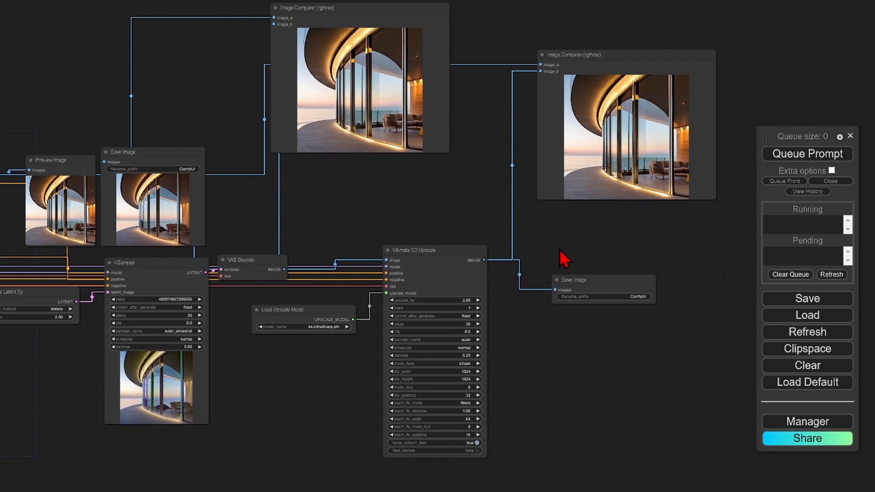
{"action": "scroll", "coordinate": [559, 249], "scroll_direction": "up", "scroll_amount": 2}
{"action": "key", "text": "ctrl+Return"}
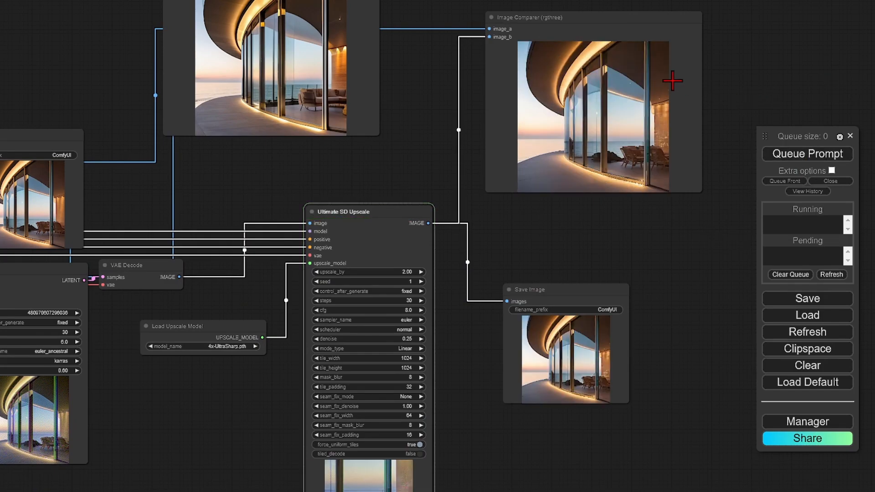
- Compare the original and the final upscale in the new Image Comparer, examining the seating, rocks and pebble edge up close
{"action": "scroll", "coordinate": [670, 82], "scroll_direction": "up", "scroll_amount": 5}
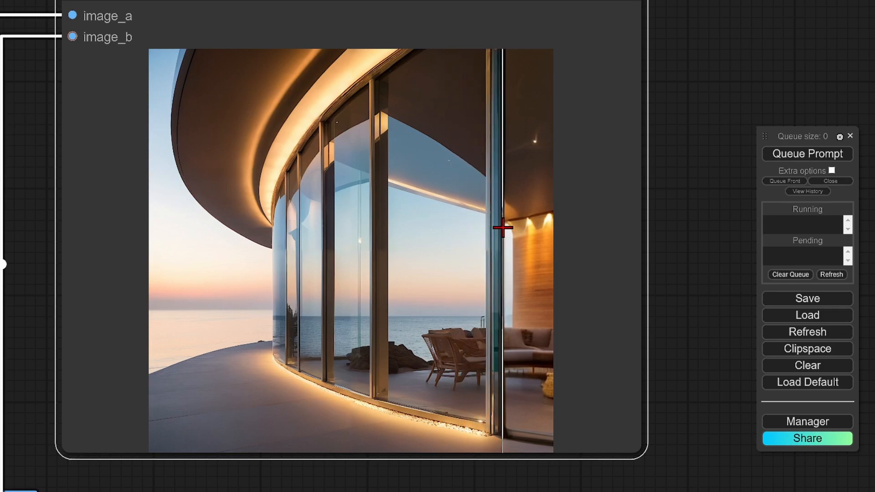
{"action": "scroll", "coordinate": [484, 391], "scroll_direction": "up", "scroll_amount": 10}
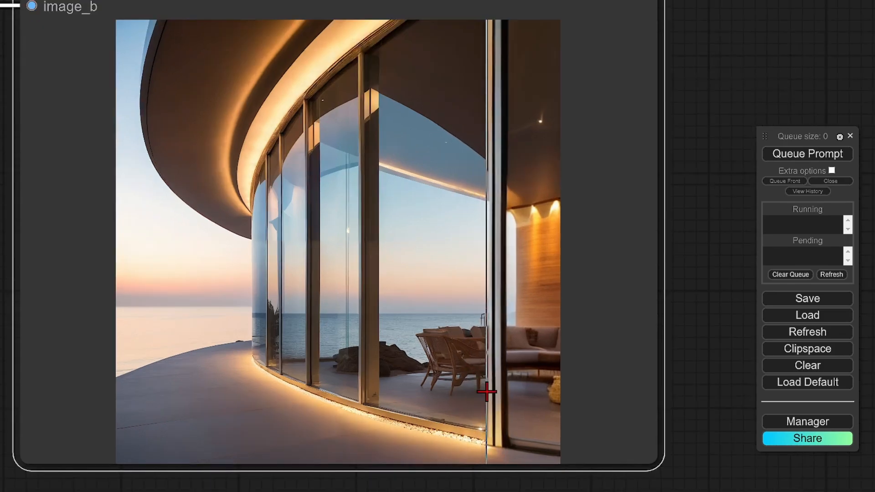
{"action": "scroll", "coordinate": [442, 448], "scroll_direction": "up", "scroll_amount": 3}
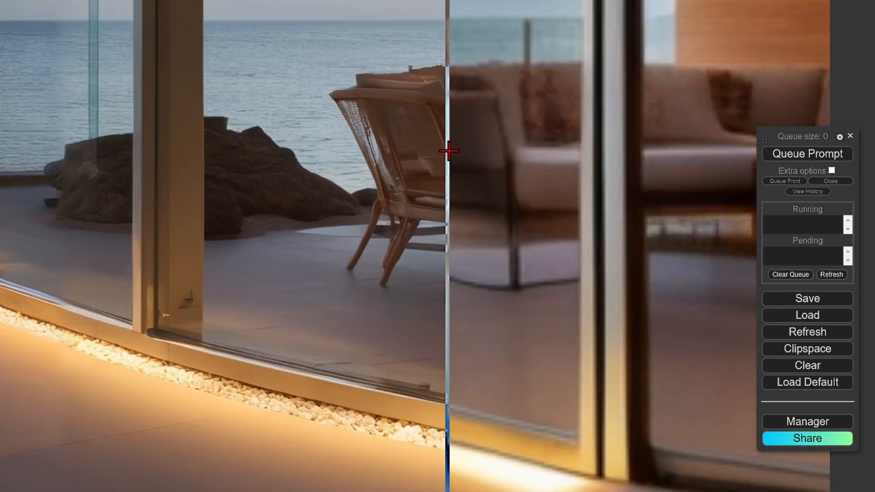
{"action": "scroll", "coordinate": [449, 151], "scroll_direction": "down", "scroll_amount": 5}
{"action": "scroll", "coordinate": [398, 228], "scroll_direction": "up", "scroll_amount": 5}
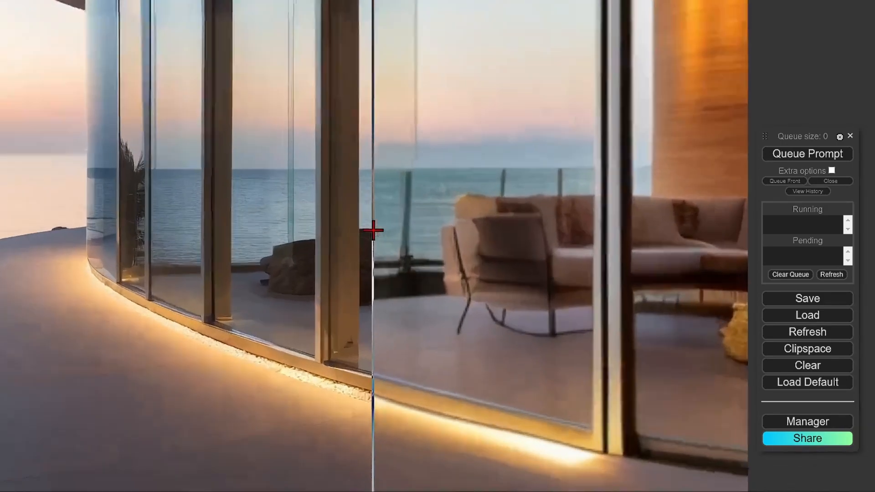
{"action": "scroll", "coordinate": [373, 230], "scroll_direction": "up", "scroll_amount": 2}
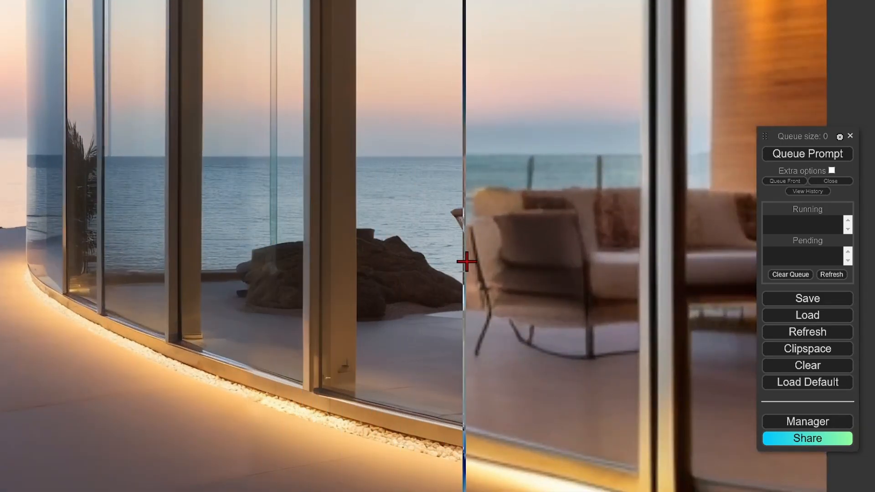
{"action": "scroll", "coordinate": [464, 261], "scroll_direction": "down", "scroll_amount": 4}
- Compare the roof lighting, window frames, glass reflections and terrace of both images close up, and return to the node overview
{"action": "scroll", "coordinate": [237, 201], "scroll_direction": "up", "scroll_amount": 3}
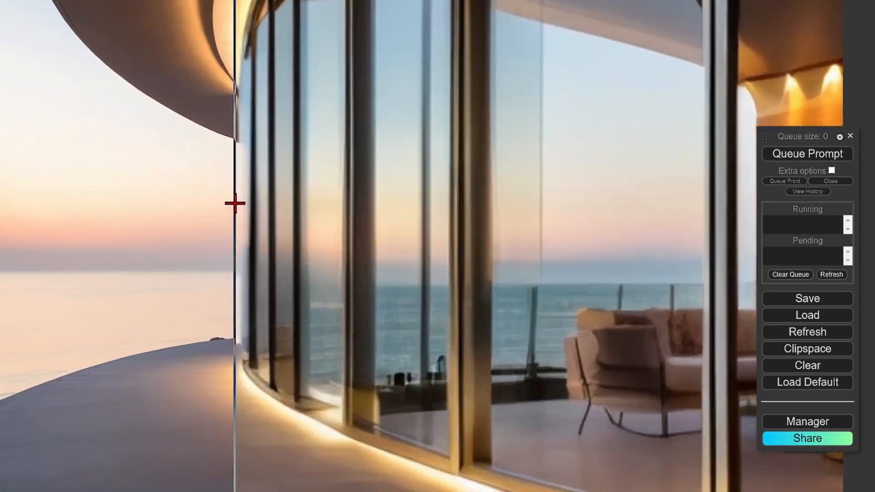
{"action": "scroll", "coordinate": [251, 203], "scroll_direction": "up", "scroll_amount": 1}
{"action": "scroll", "coordinate": [272, 203], "scroll_direction": "up", "scroll_amount": 3}
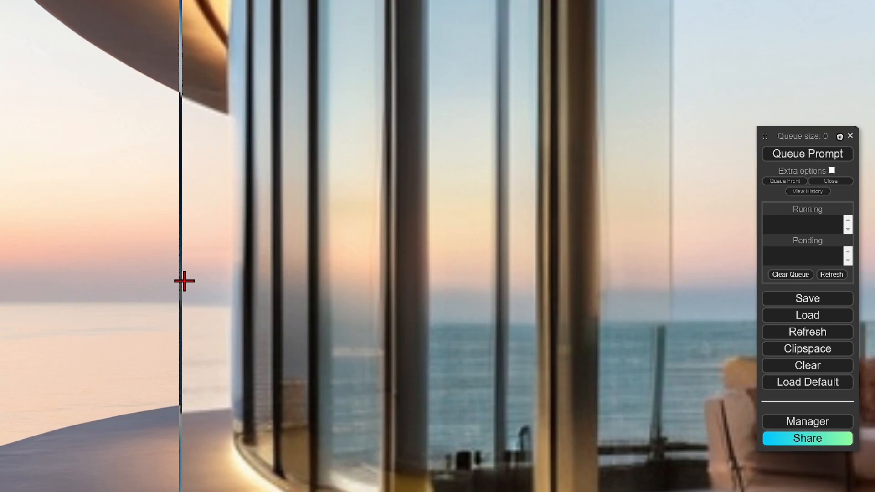
{"action": "scroll", "coordinate": [227, 361], "scroll_direction": "down", "scroll_amount": 3}
{"action": "scroll", "coordinate": [199, 27], "scroll_direction": "up", "scroll_amount": 5}
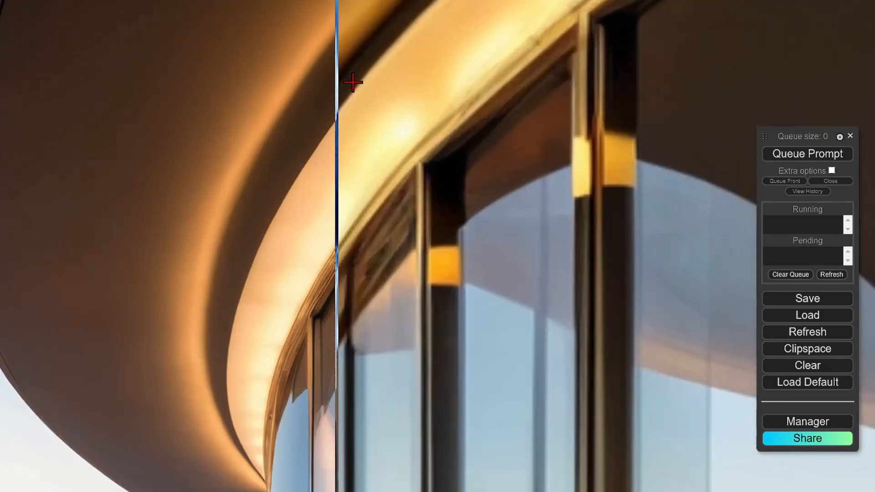
{"action": "scroll", "coordinate": [451, 117], "scroll_direction": "down", "scroll_amount": 3}
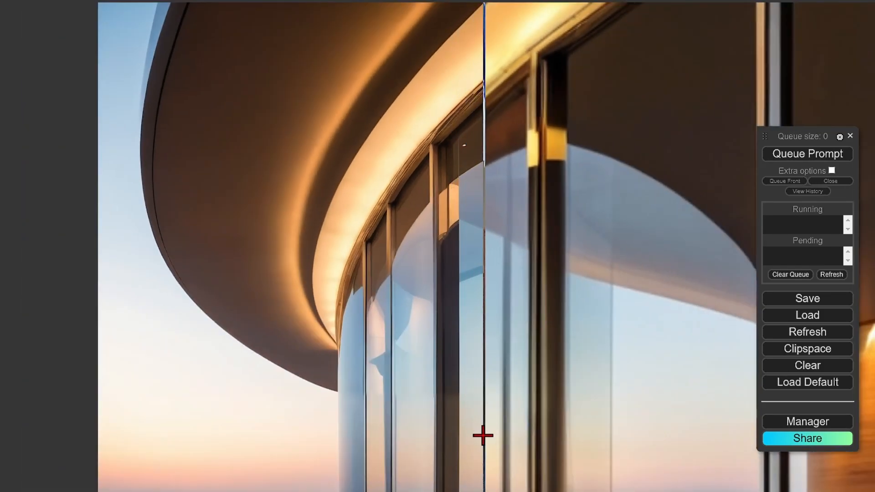
{"action": "scroll", "coordinate": [483, 436], "scroll_direction": "down", "scroll_amount": 3}
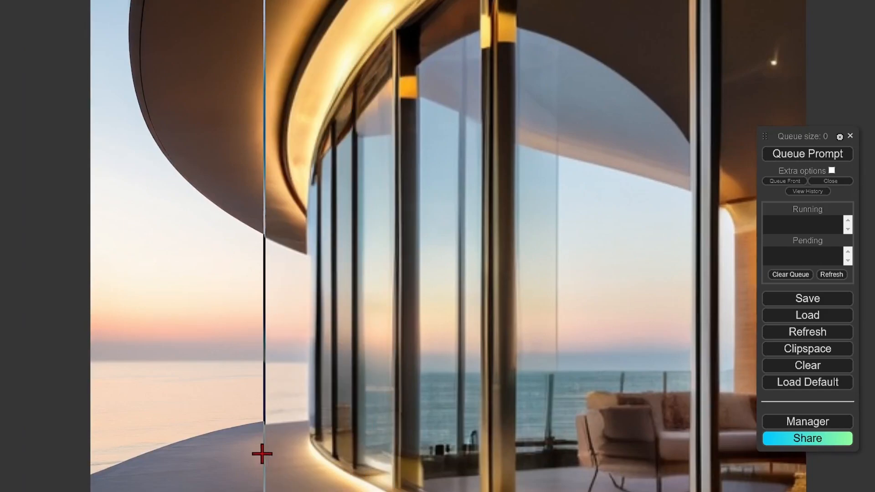
{"action": "scroll", "coordinate": [266, 449], "scroll_direction": "up", "scroll_amount": 1}
{"action": "scroll", "coordinate": [387, 451], "scroll_direction": "up", "scroll_amount": 3}
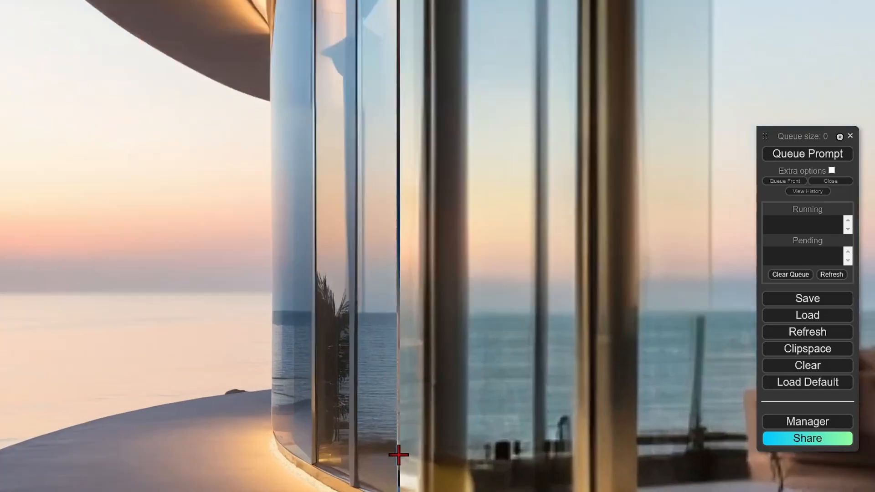
{"action": "scroll", "coordinate": [384, 256], "scroll_direction": "down", "scroll_amount": 2}
{"action": "scroll", "coordinate": [409, 414], "scroll_direction": "up", "scroll_amount": 3}
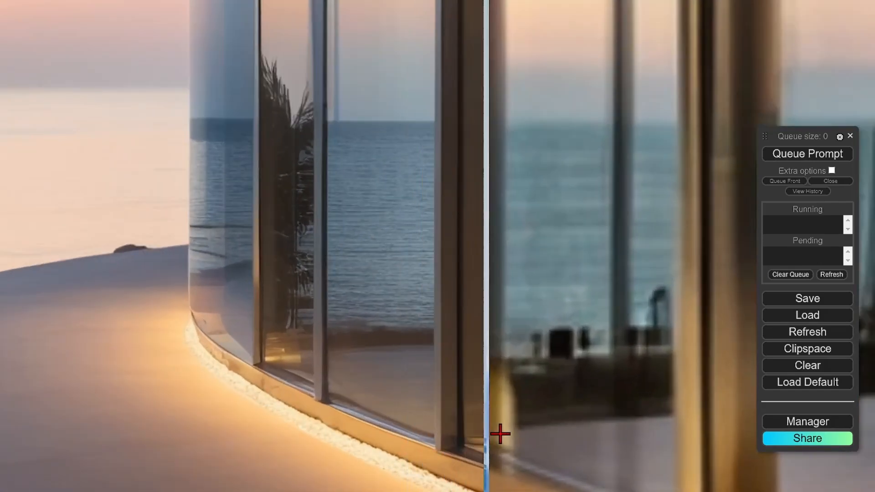
{"action": "scroll", "coordinate": [484, 350], "scroll_direction": "down", "scroll_amount": 5}
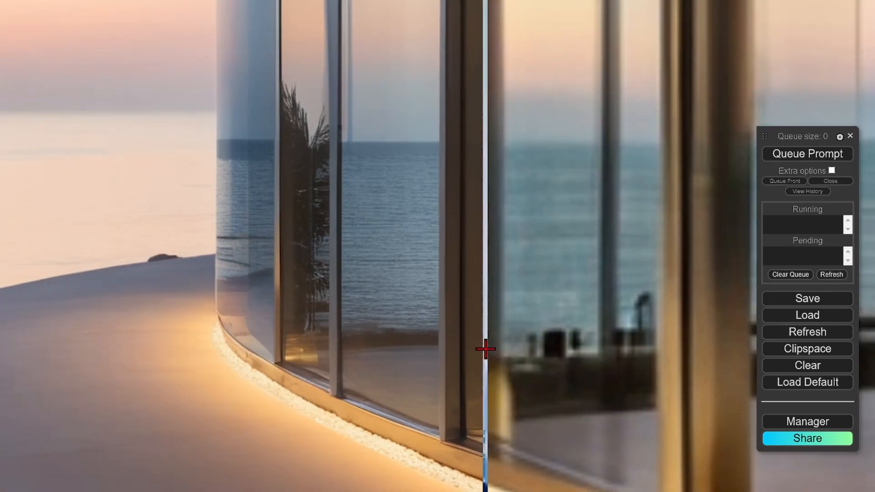
{"action": "scroll", "coordinate": [492, 312], "scroll_direction": "down", "scroll_amount": 6}
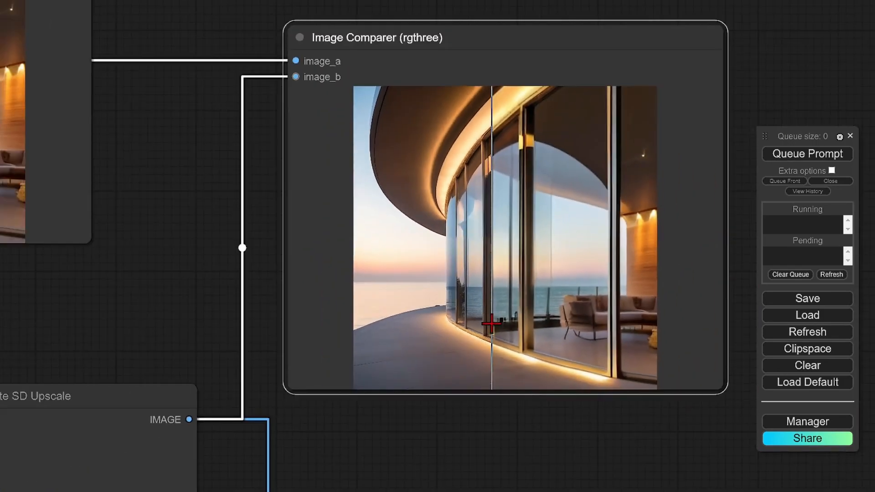
{"action": "left_click", "coordinate": [489, 454]}
{"action": "scroll", "coordinate": [490, 453], "scroll_direction": "up", "scroll_amount": 4}
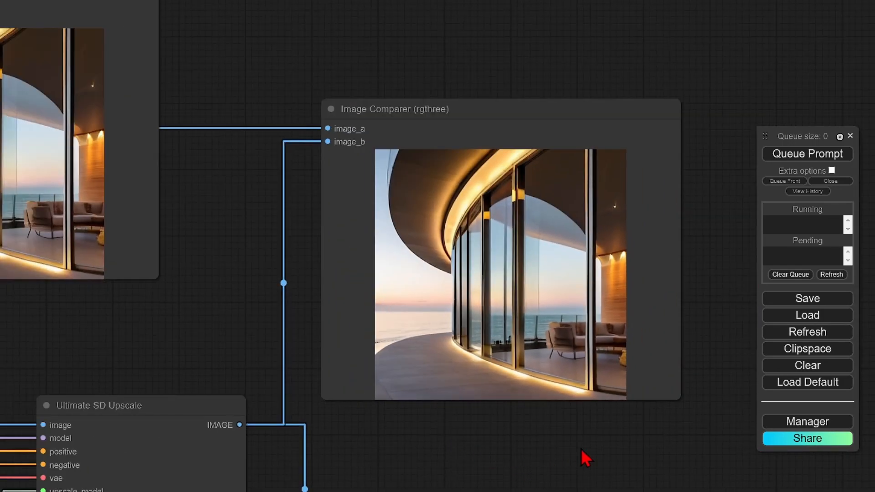
{"action": "scroll", "coordinate": [583, 448], "scroll_direction": "up", "scroll_amount": 1}
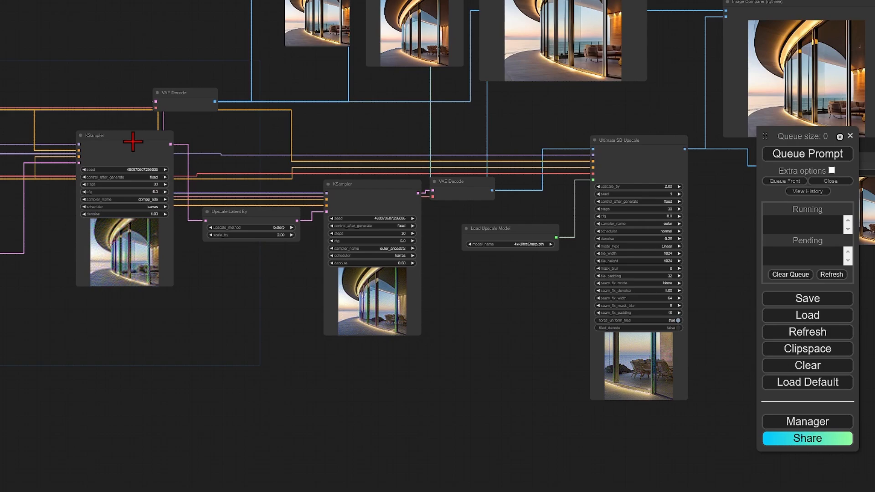
- Move the first KSampler node down, farther below its VAE Decode node
{"action": "left_click_drag", "start_coordinate": [132, 141], "coordinate": [126, 170]}
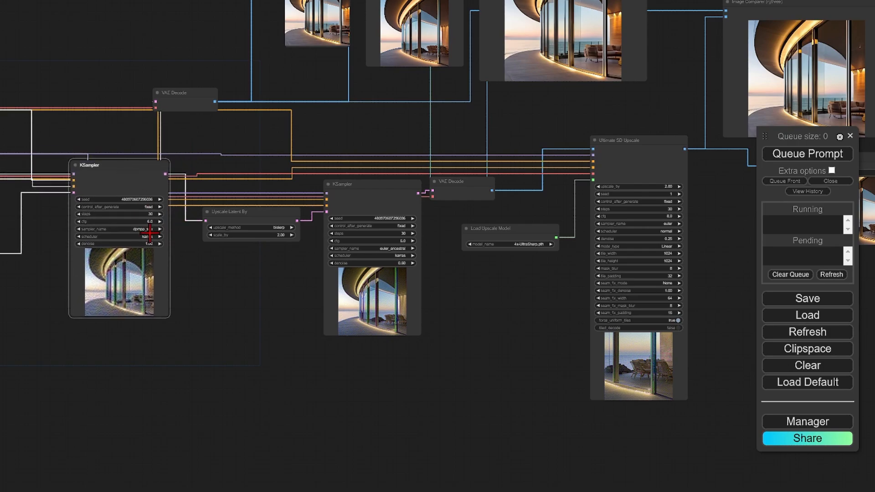